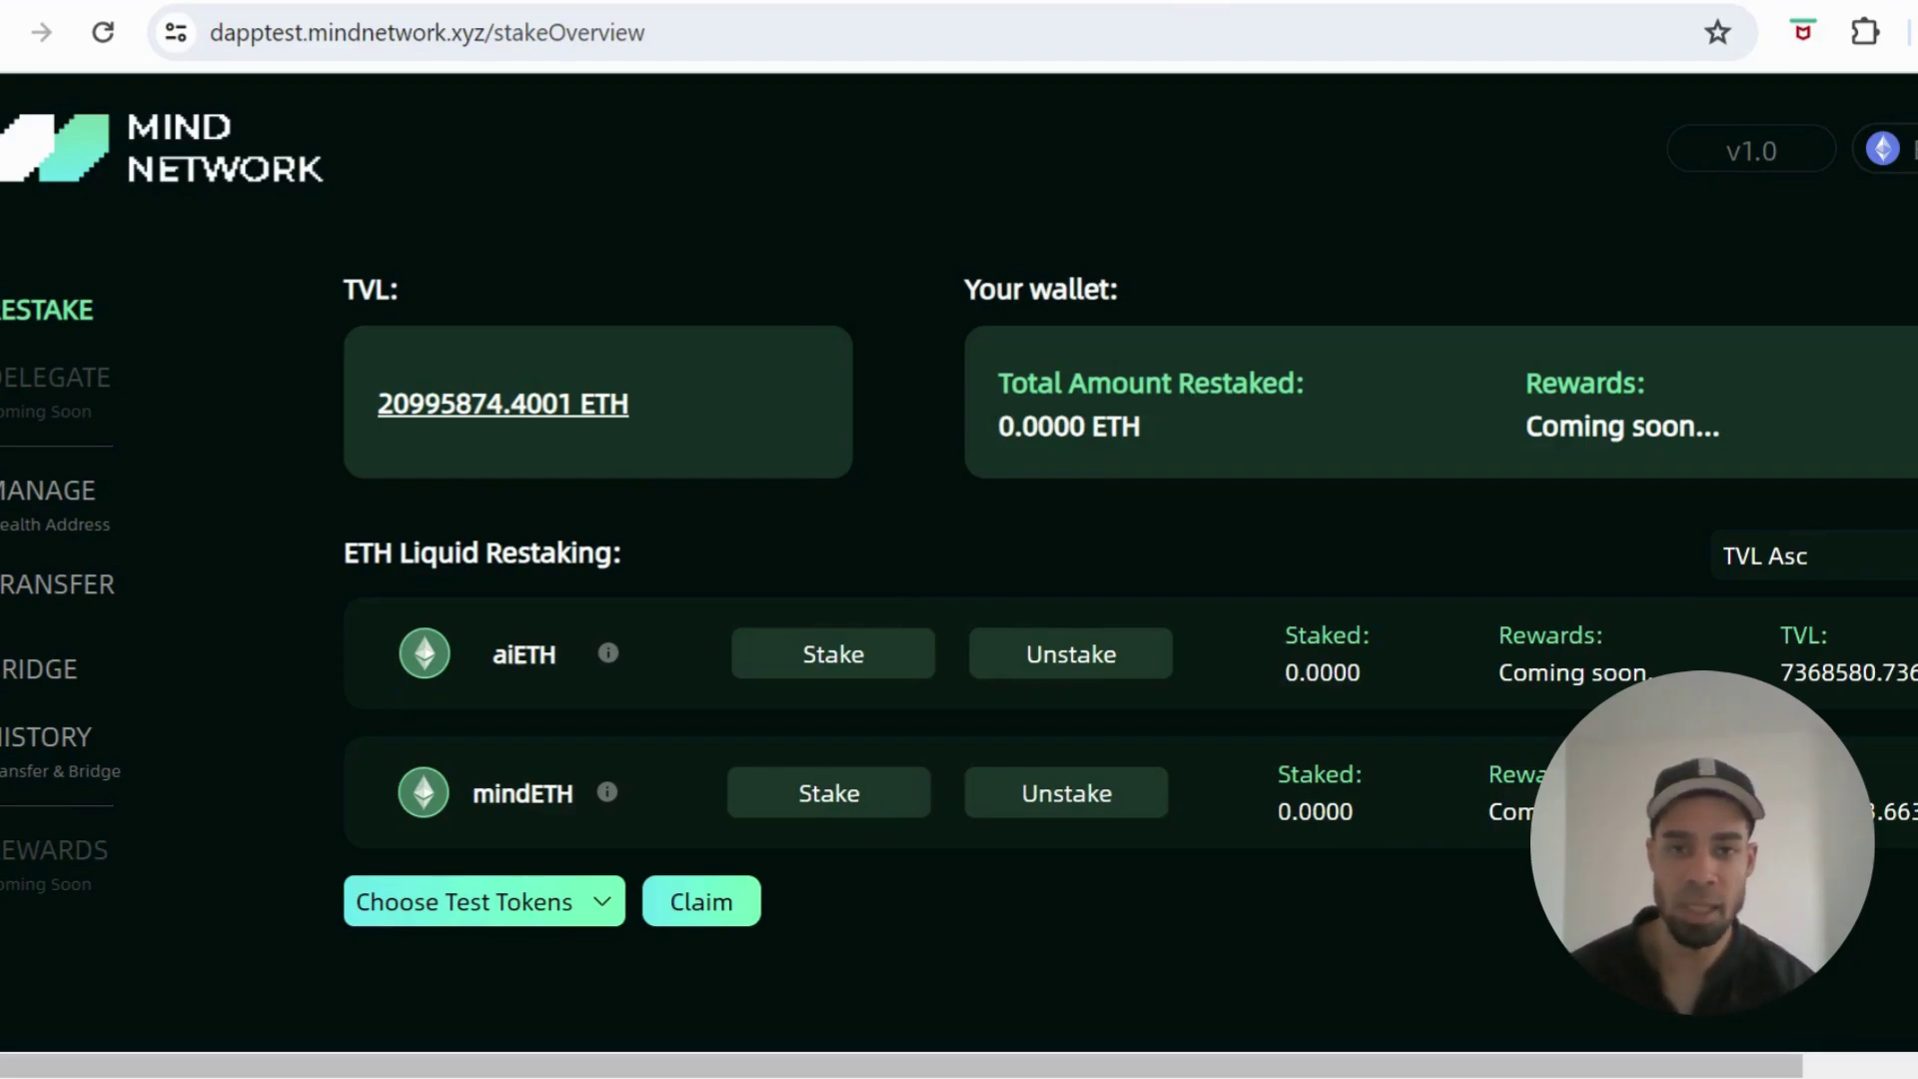
Step: Pick aiETH from the Choose Test Tokens dropdown beside the Claim button
{"action": "left_click", "coordinate": [376, 647]}
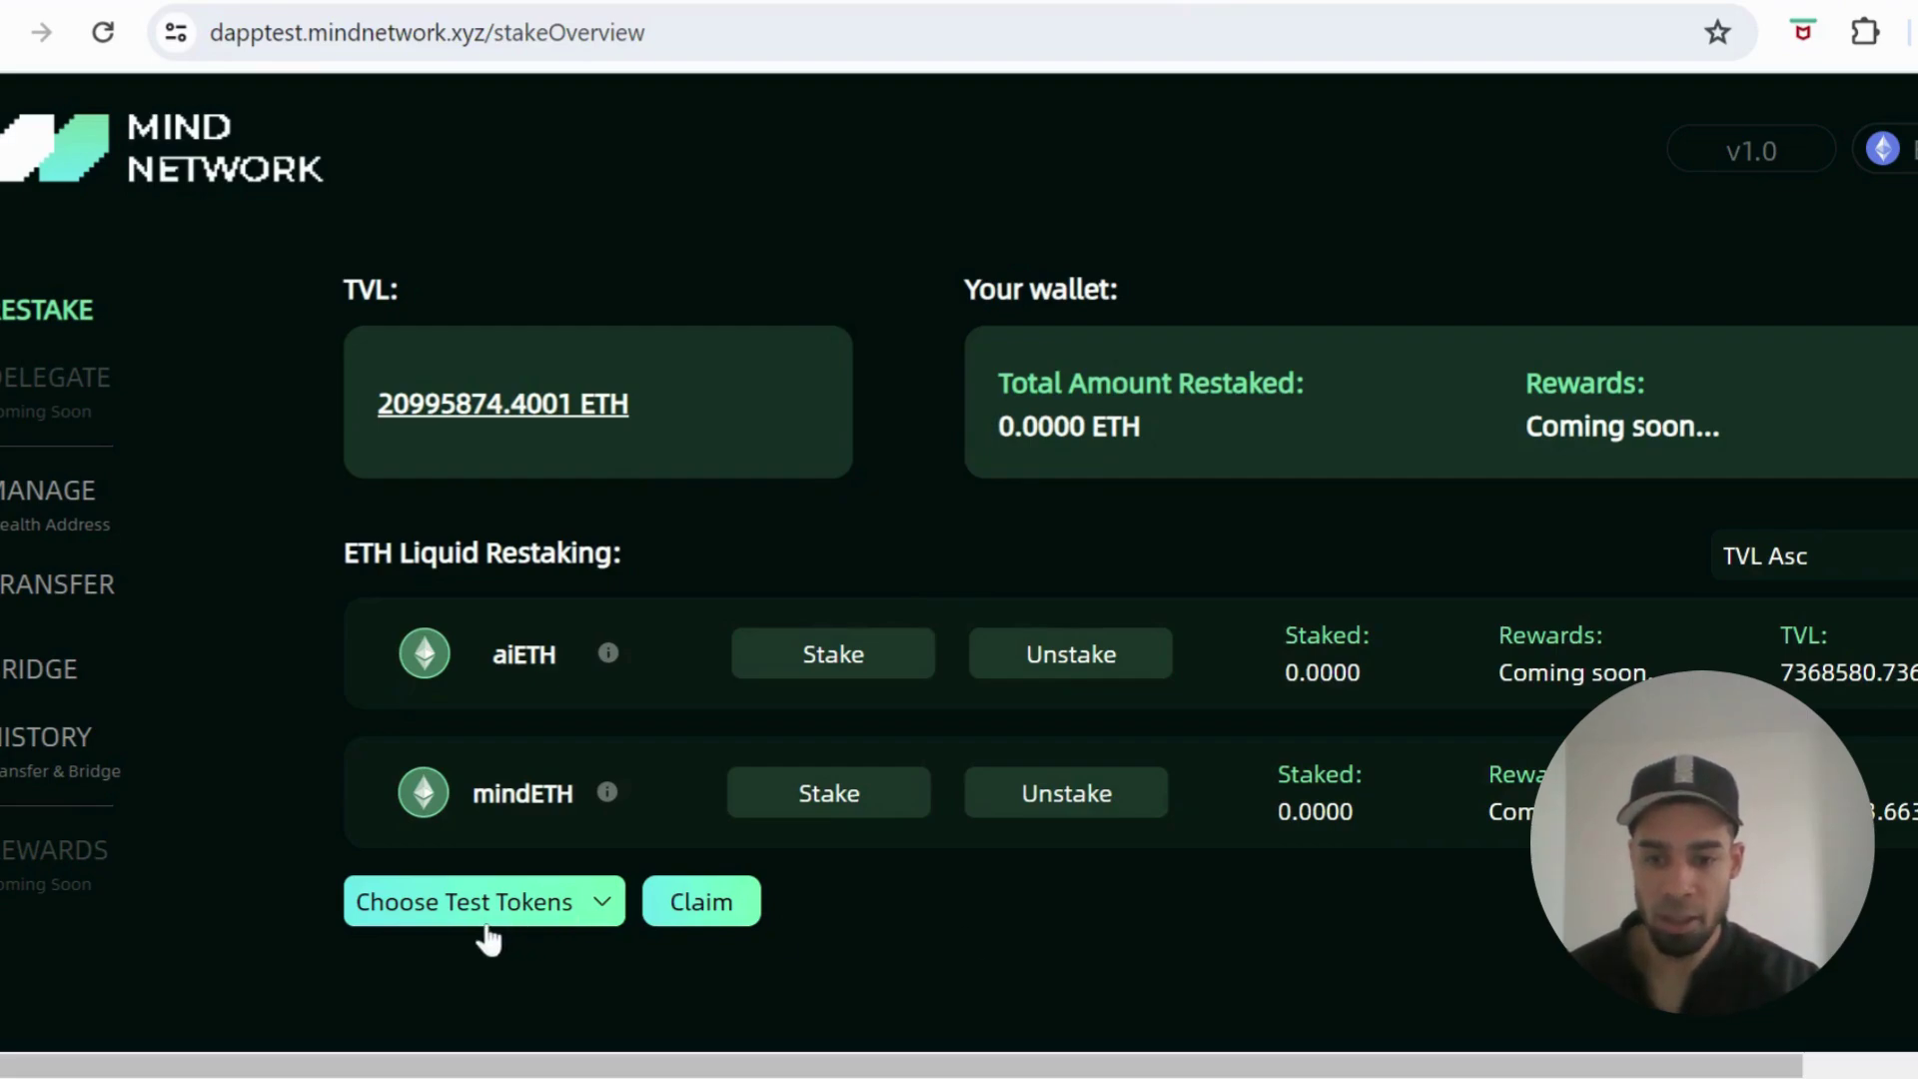
{"action": "scroll", "coordinate": [493, 929], "scroll_direction": "down", "scroll_amount": 1}
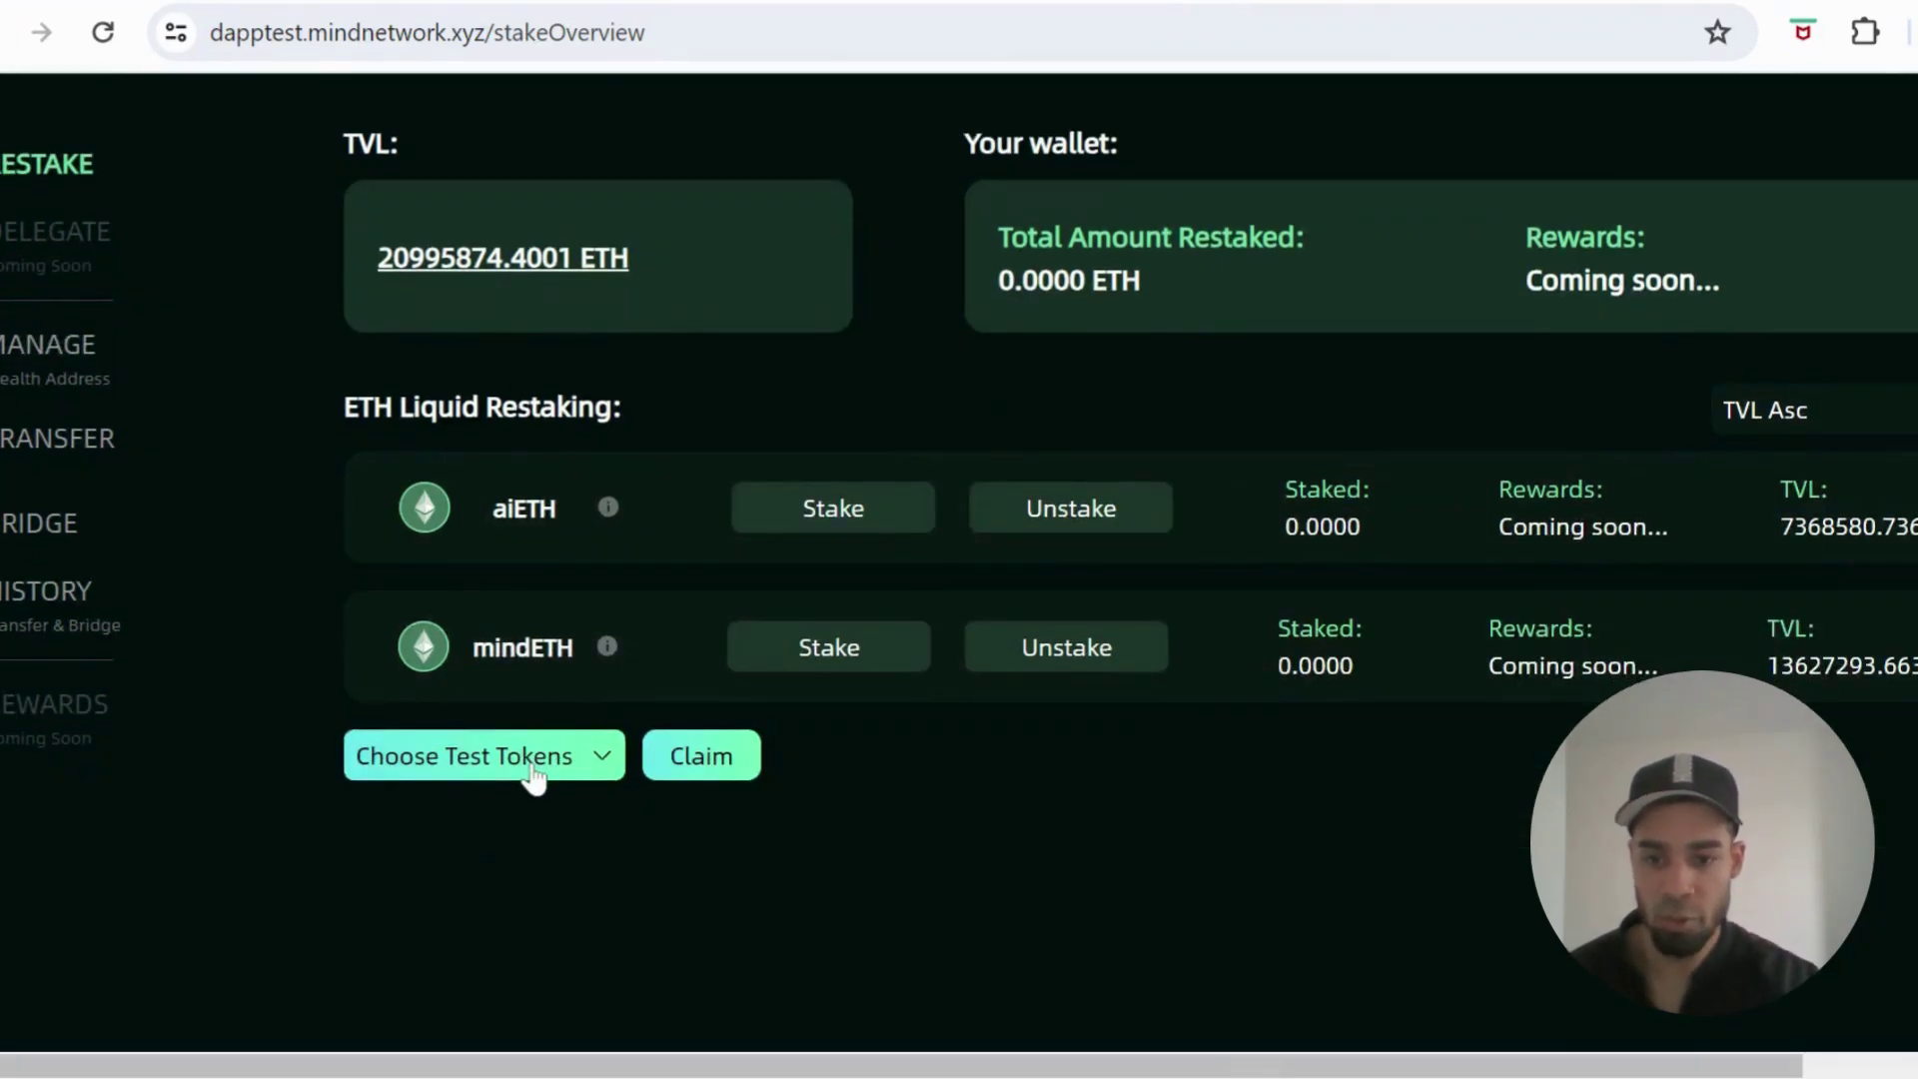
{"action": "scroll", "coordinate": [544, 760], "scroll_direction": "up", "scroll_amount": 1}
{"action": "scroll", "coordinate": [555, 719], "scroll_direction": "down", "scroll_amount": 2}
{"action": "left_click", "coordinate": [559, 704]}
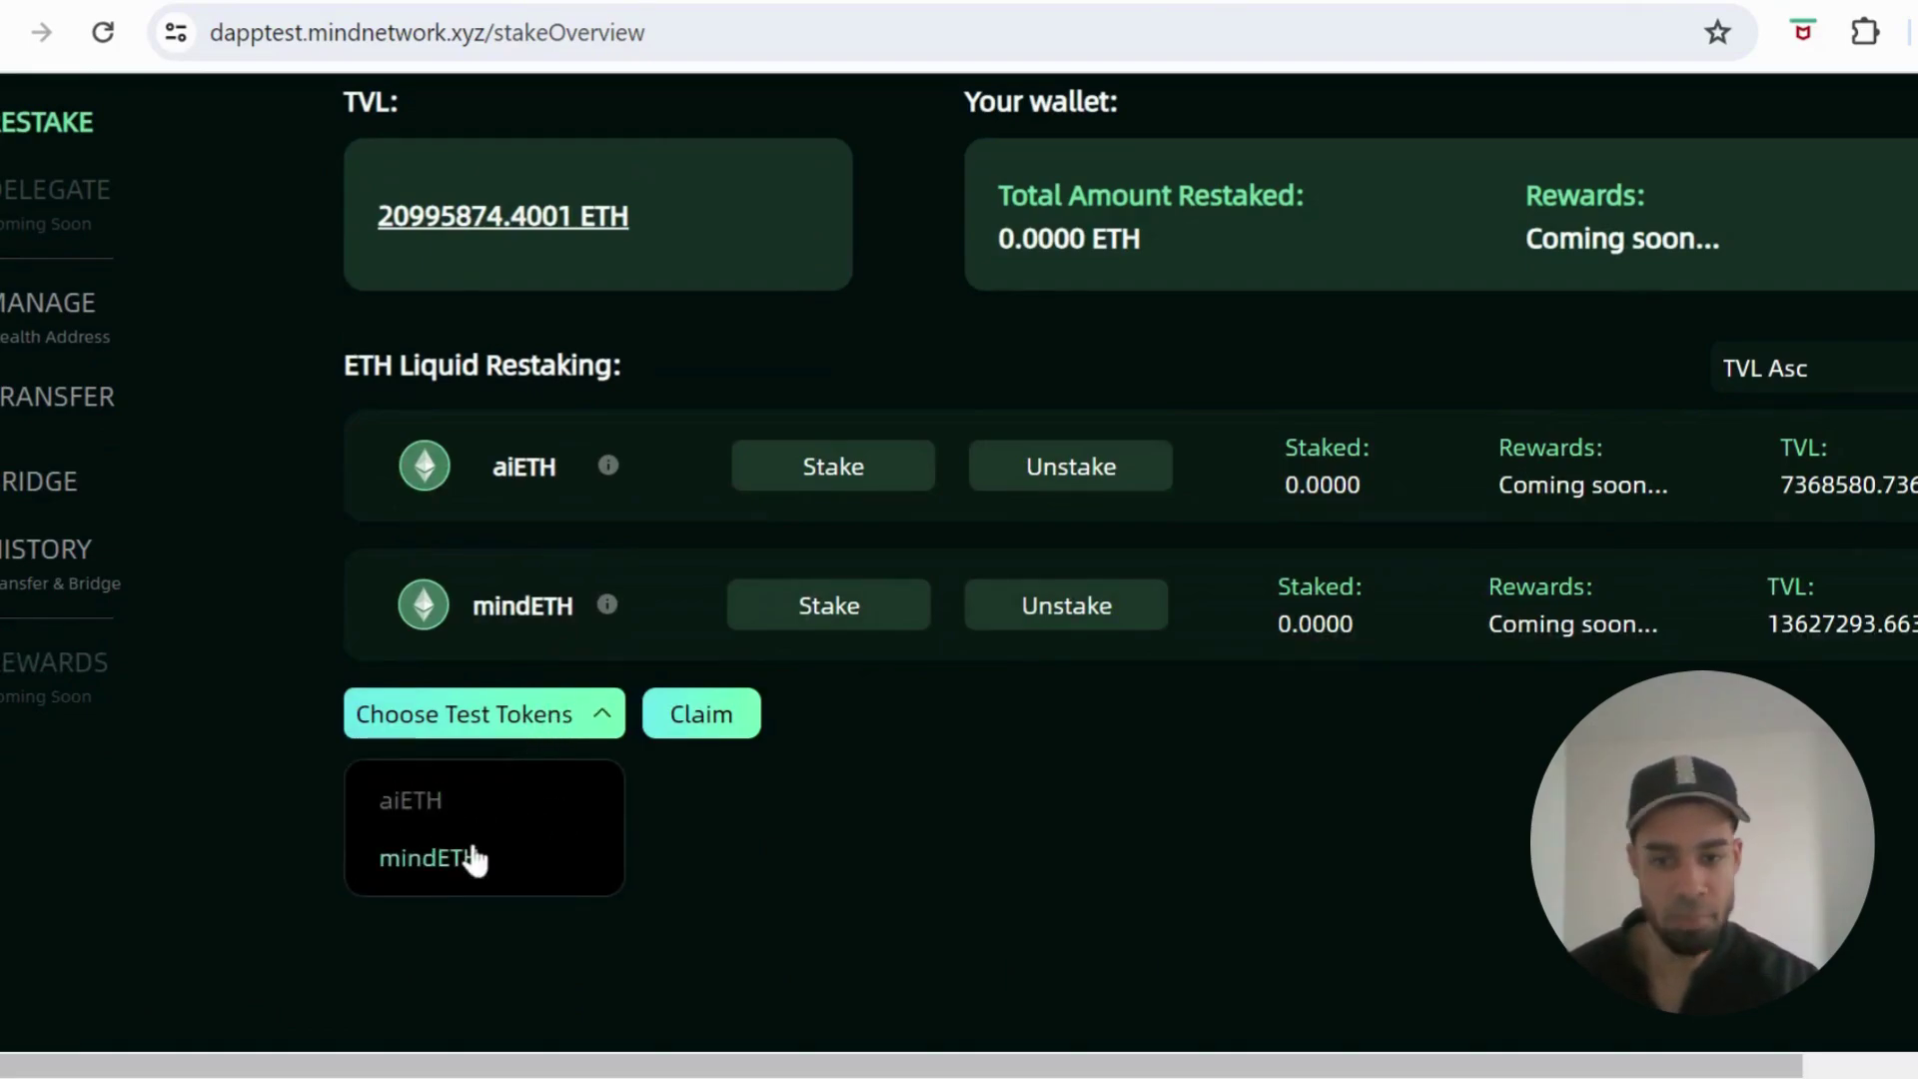
{"action": "left_click", "coordinate": [847, 837]}
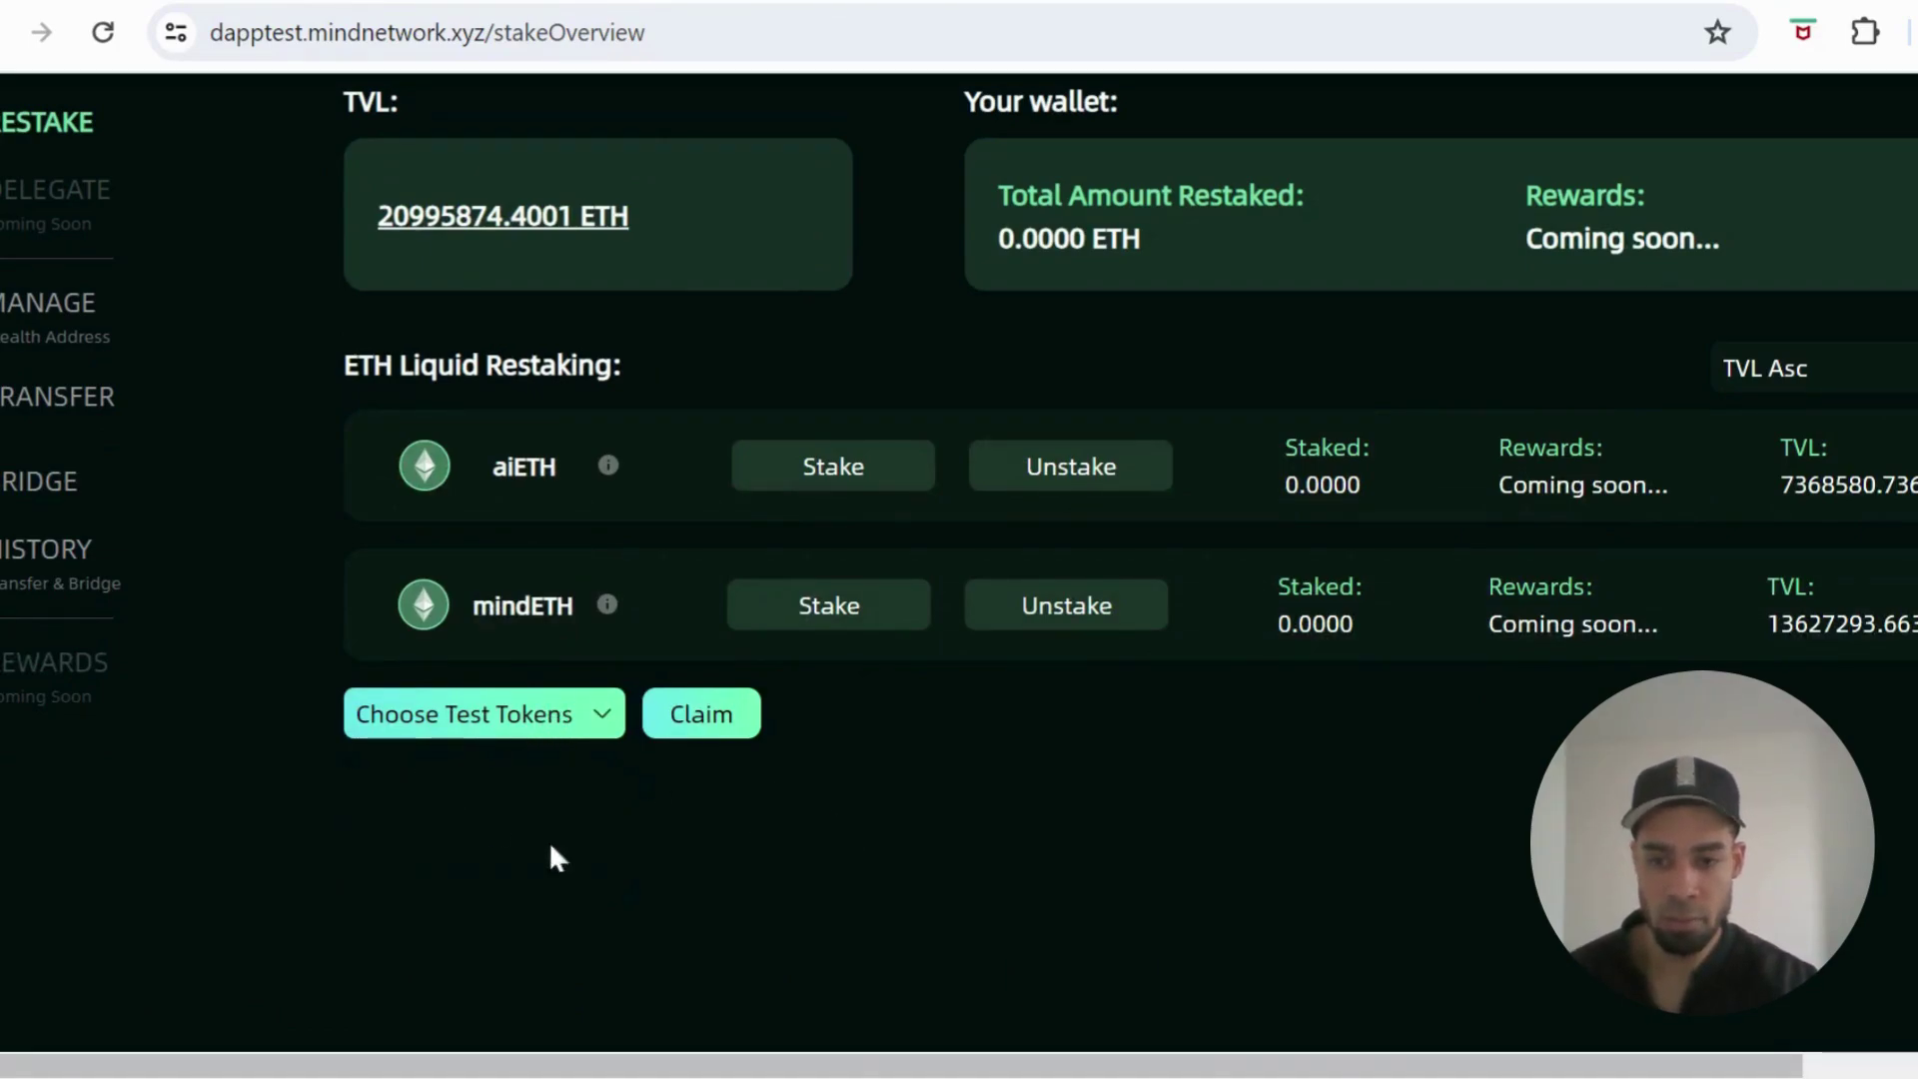
{"action": "left_click", "coordinate": [521, 716]}
{"action": "left_click", "coordinate": [507, 805]}
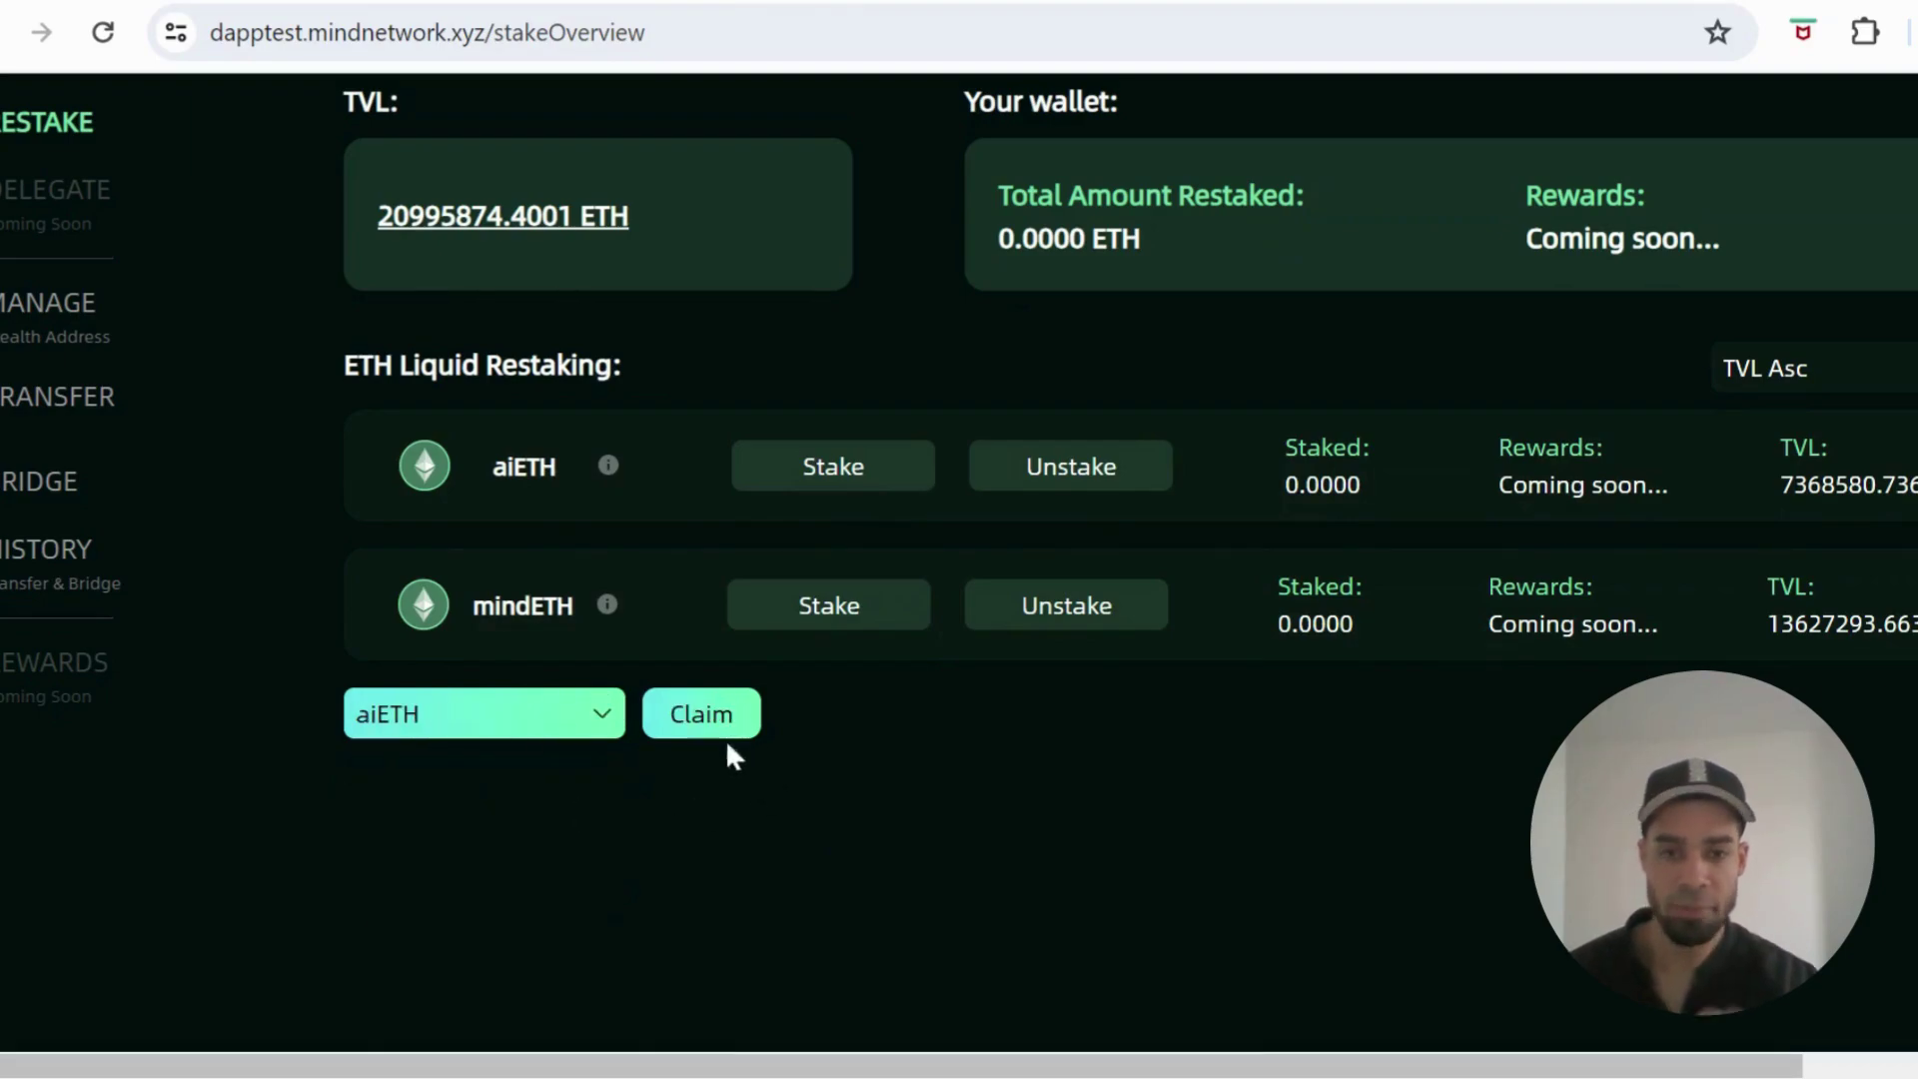
{"action": "scroll", "coordinate": [920, 843], "scroll_direction": "up", "scroll_amount": 2}
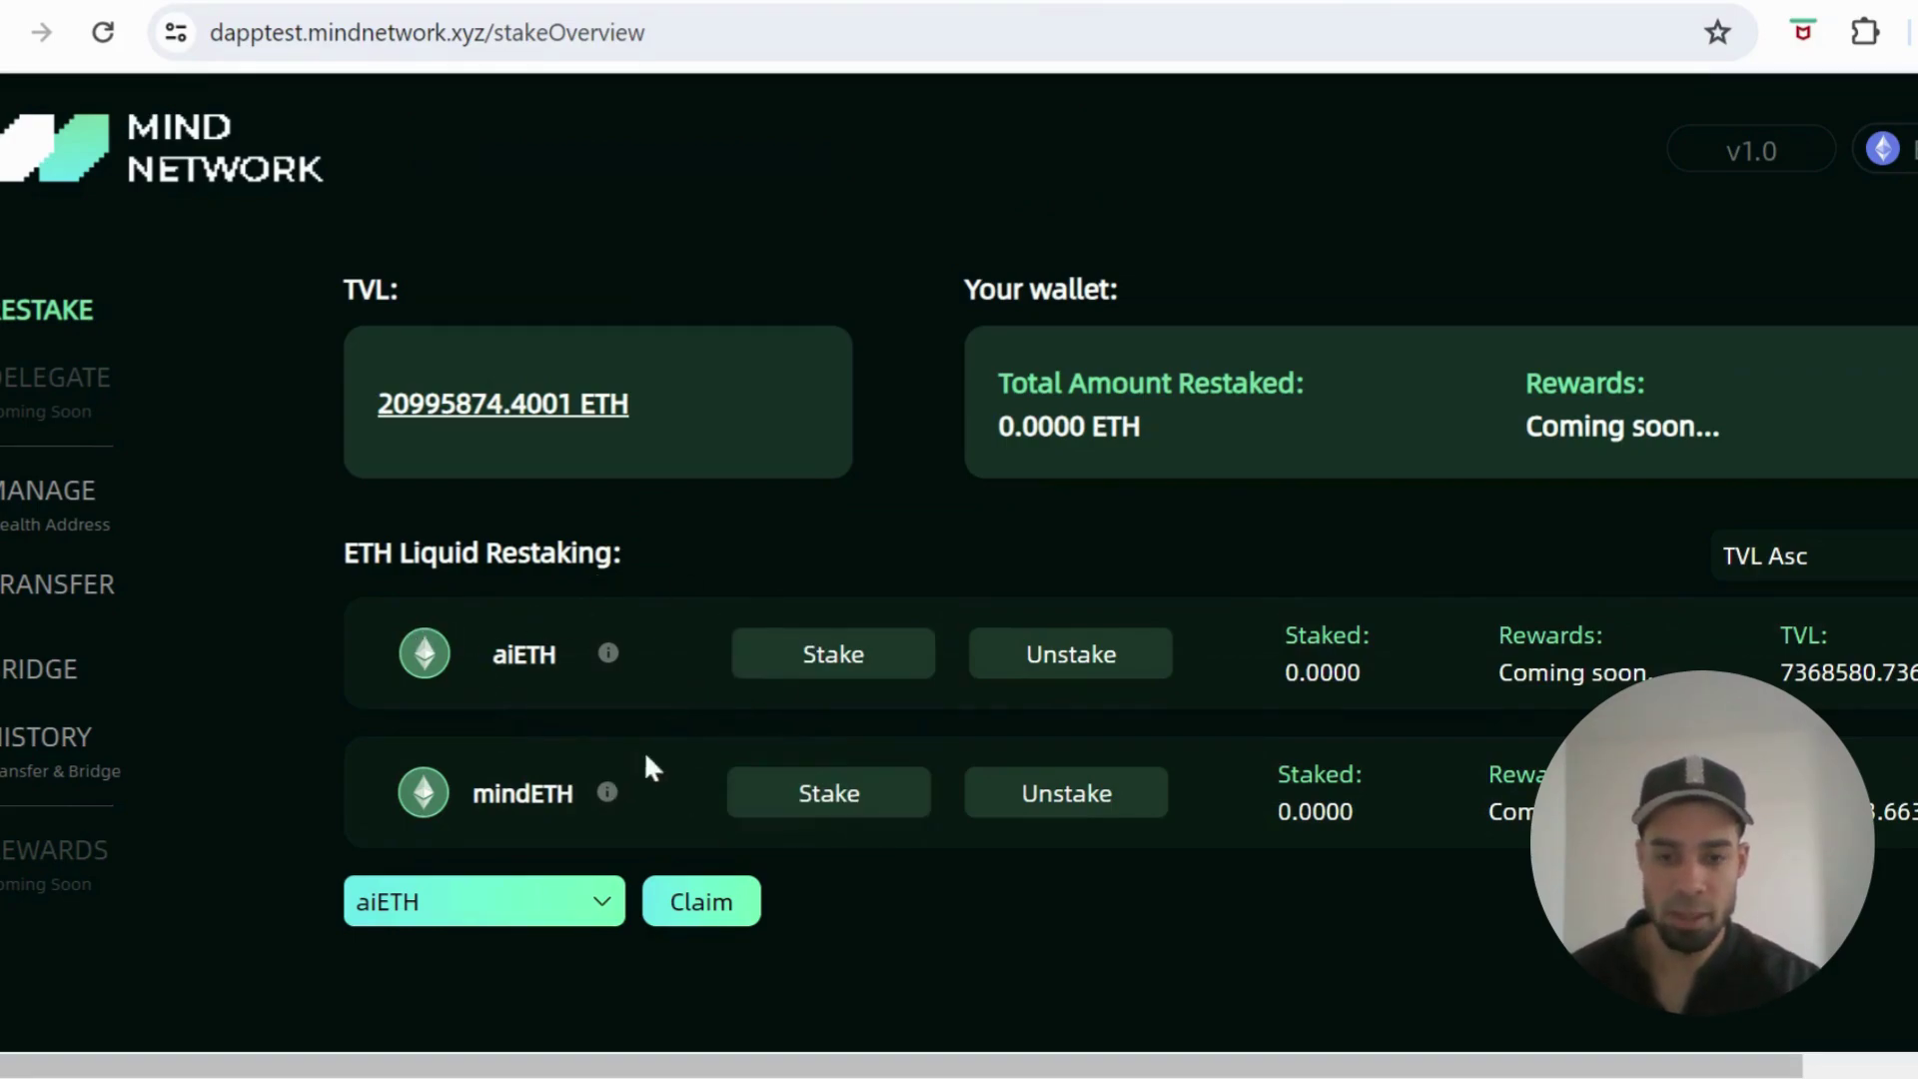
Step: Check aiETH's stake form shows 200.0 available, then return to the Restake overview
{"action": "left_click", "coordinate": [789, 675]}
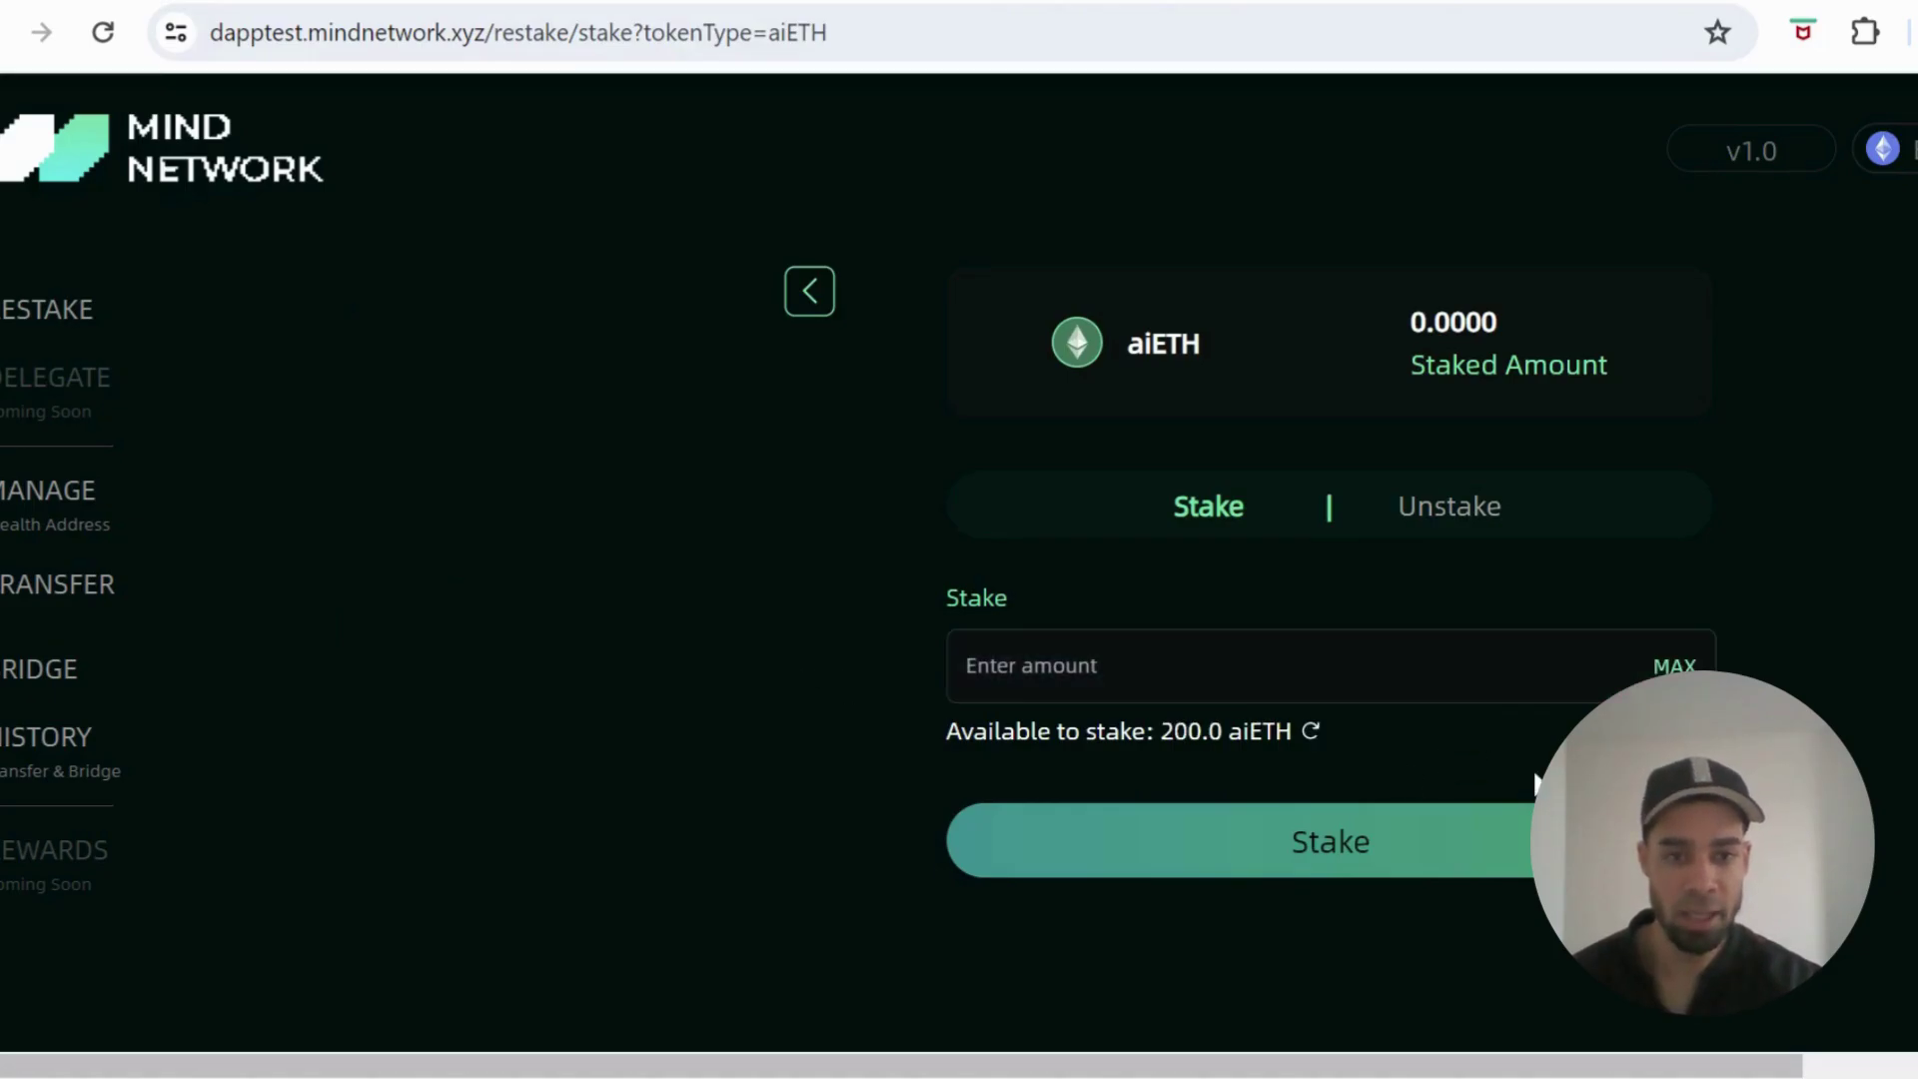
{"action": "left_click", "coordinate": [809, 293]}
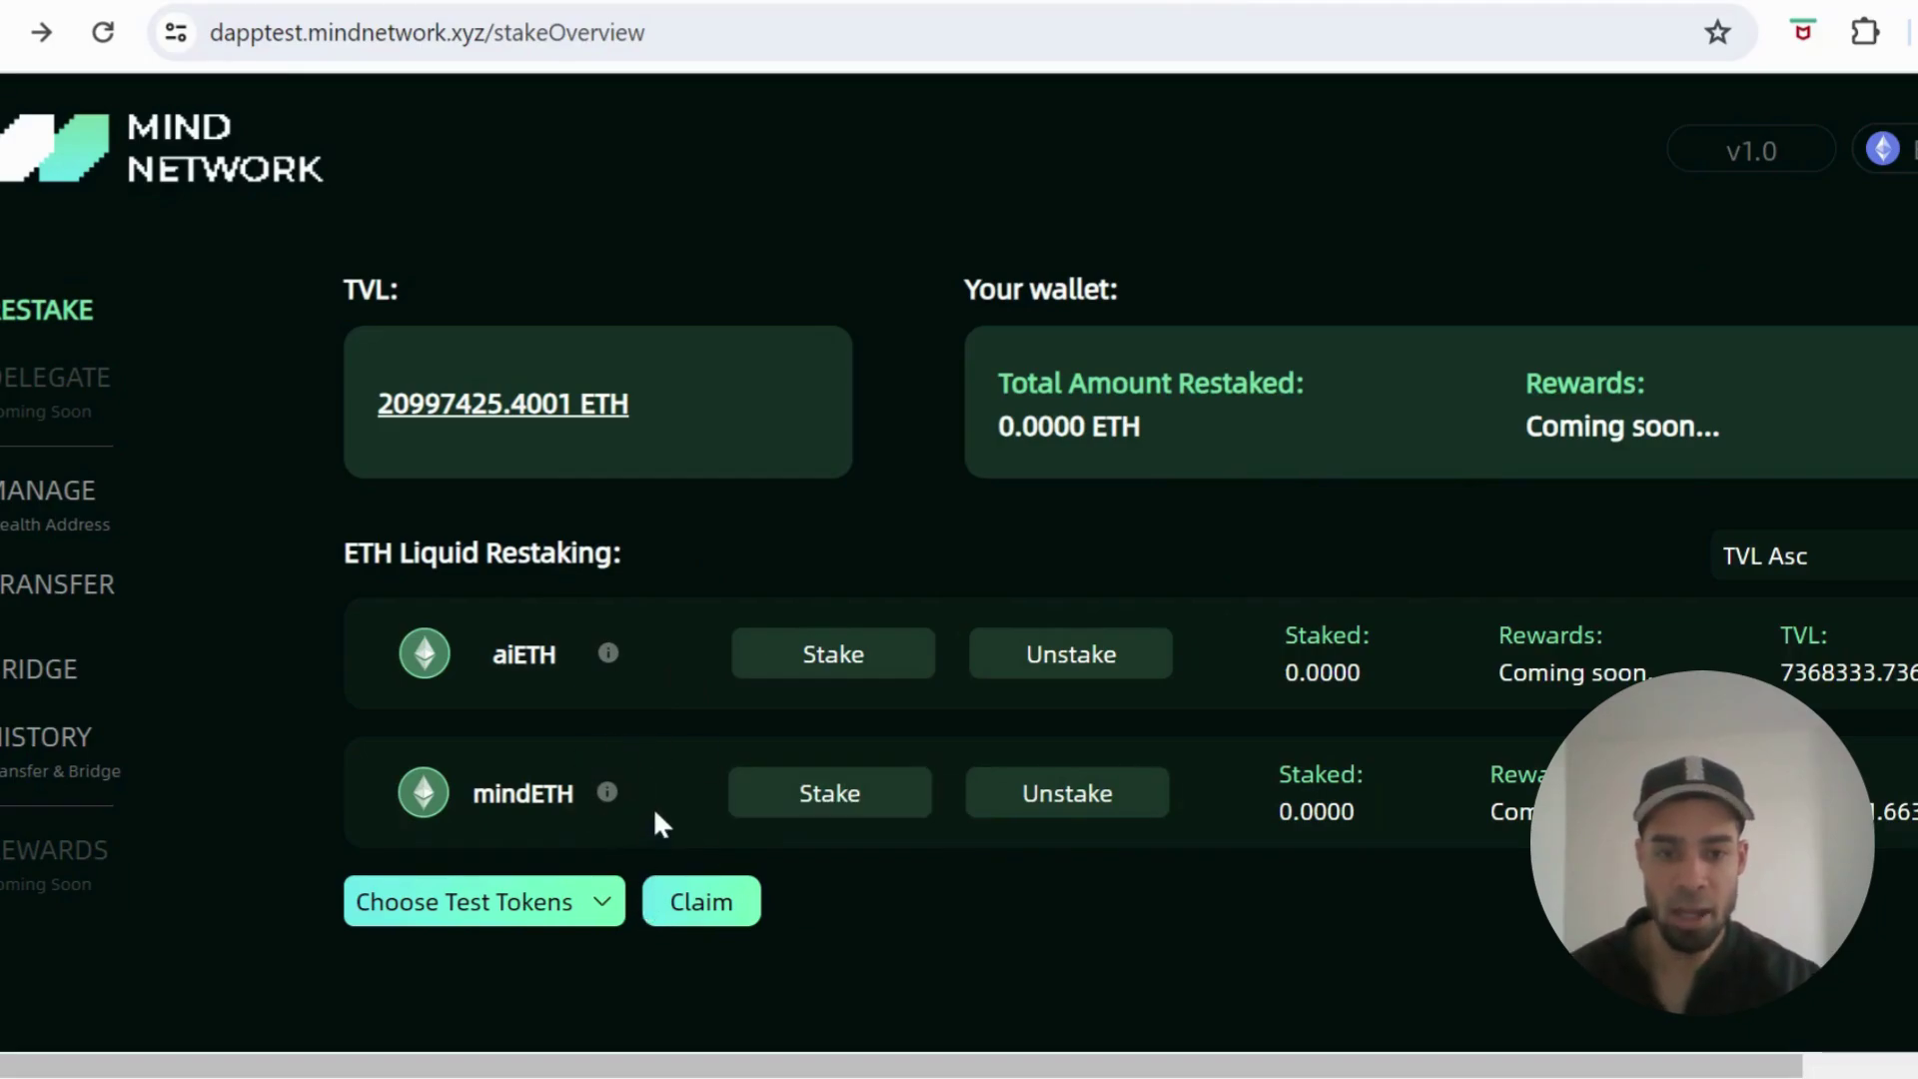
Step: Bring up the aiETH unstaking form and scroll down to review it
{"action": "left_click", "coordinate": [1079, 667]}
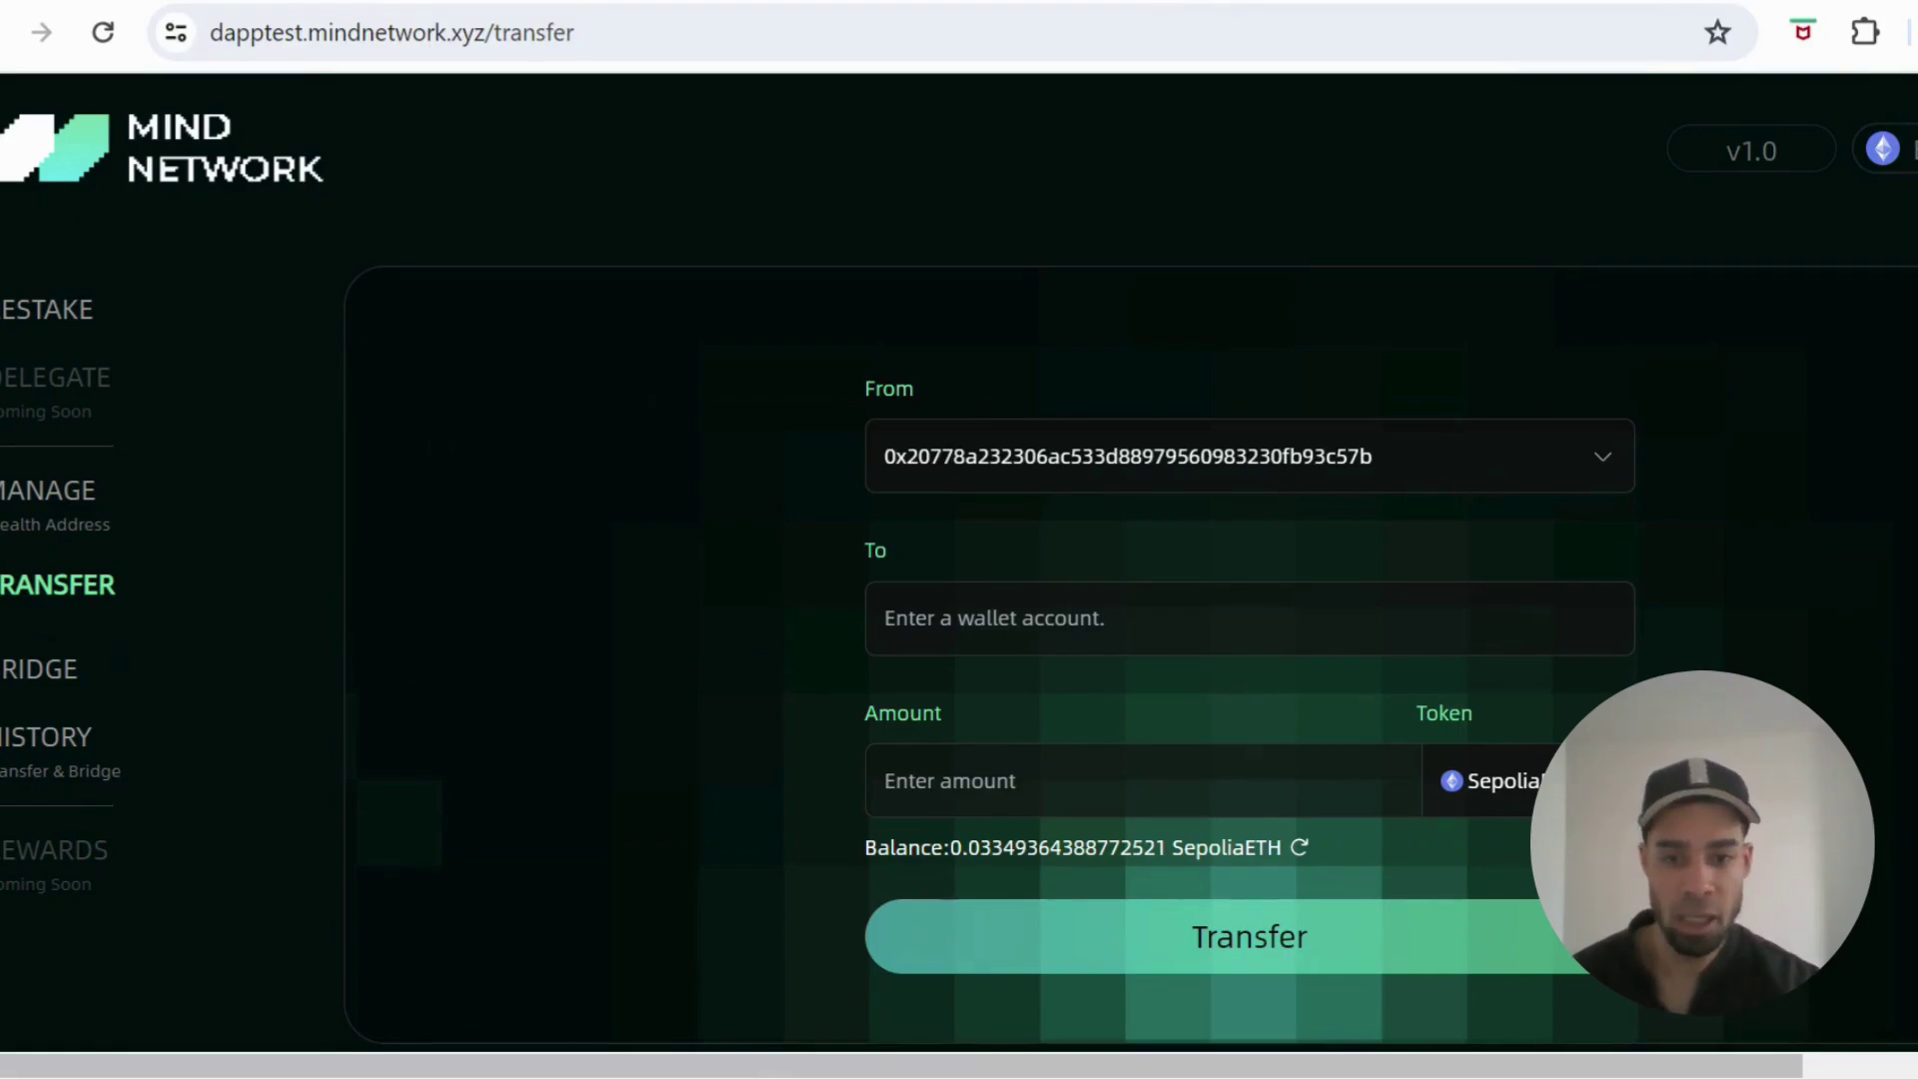
{"action": "scroll", "coordinate": [1485, 844], "scroll_direction": "down", "scroll_amount": 2}
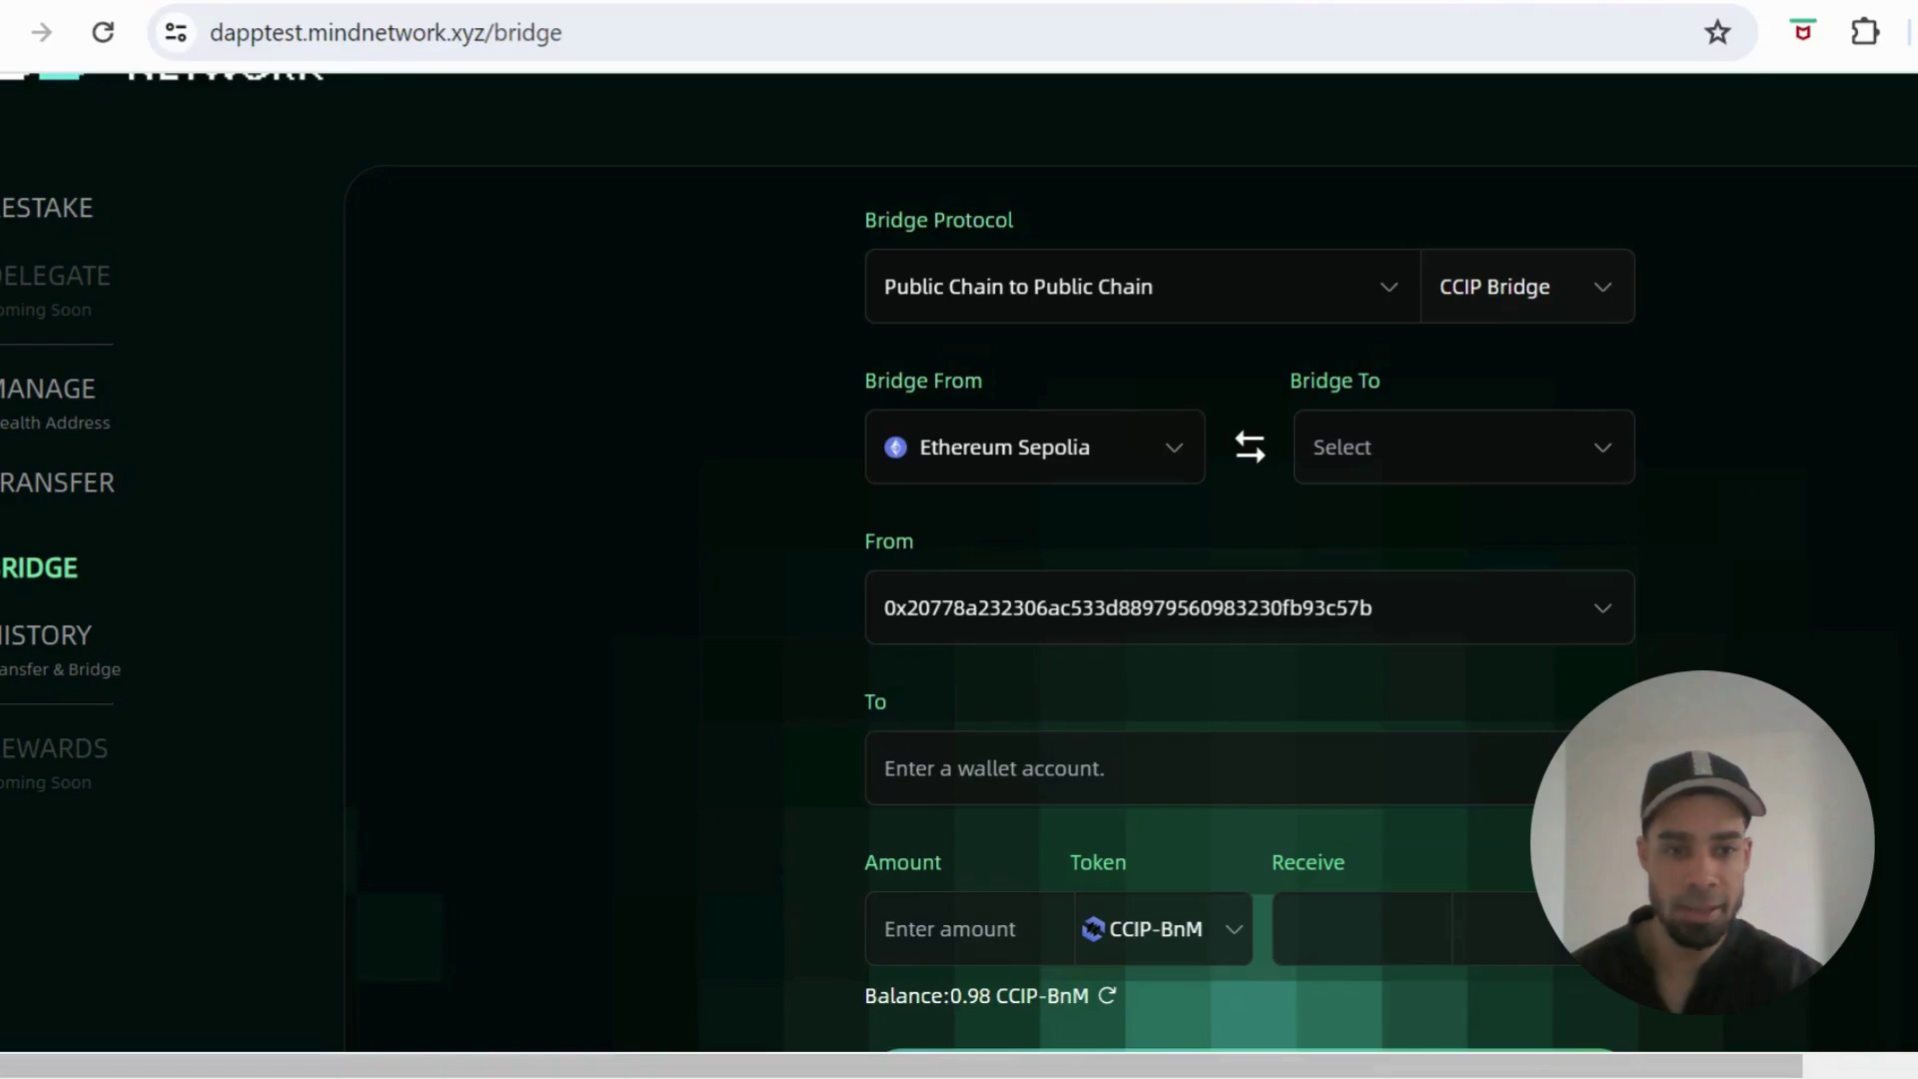
Step: Choose Arbitrum Sepolia as the Bridge To chain for the Ethereum Sepolia CCIP bridge
{"action": "scroll", "coordinate": [1908, 564], "scroll_direction": "down", "scroll_amount": 1}
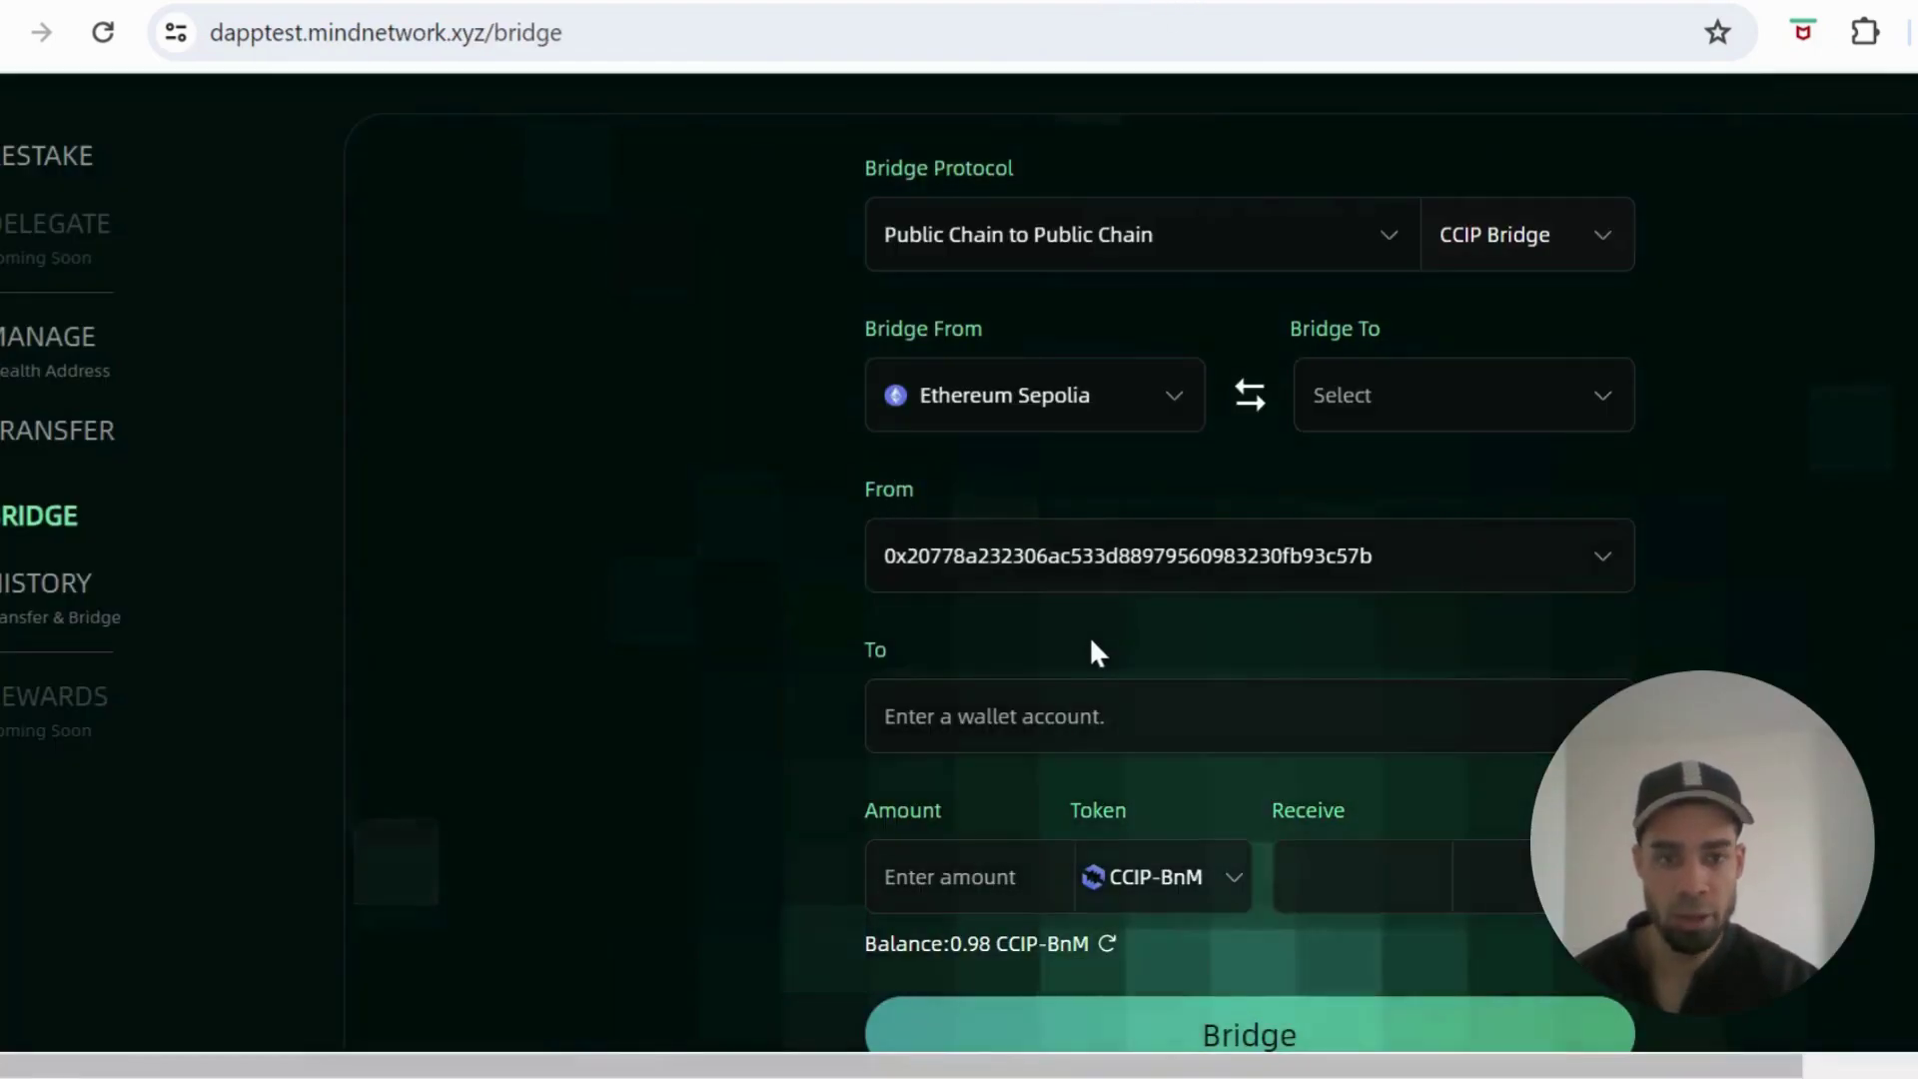
{"action": "scroll", "coordinate": [1089, 636], "scroll_direction": "up", "scroll_amount": 2}
{"action": "scroll", "coordinate": [1353, 714], "scroll_direction": "down", "scroll_amount": 1}
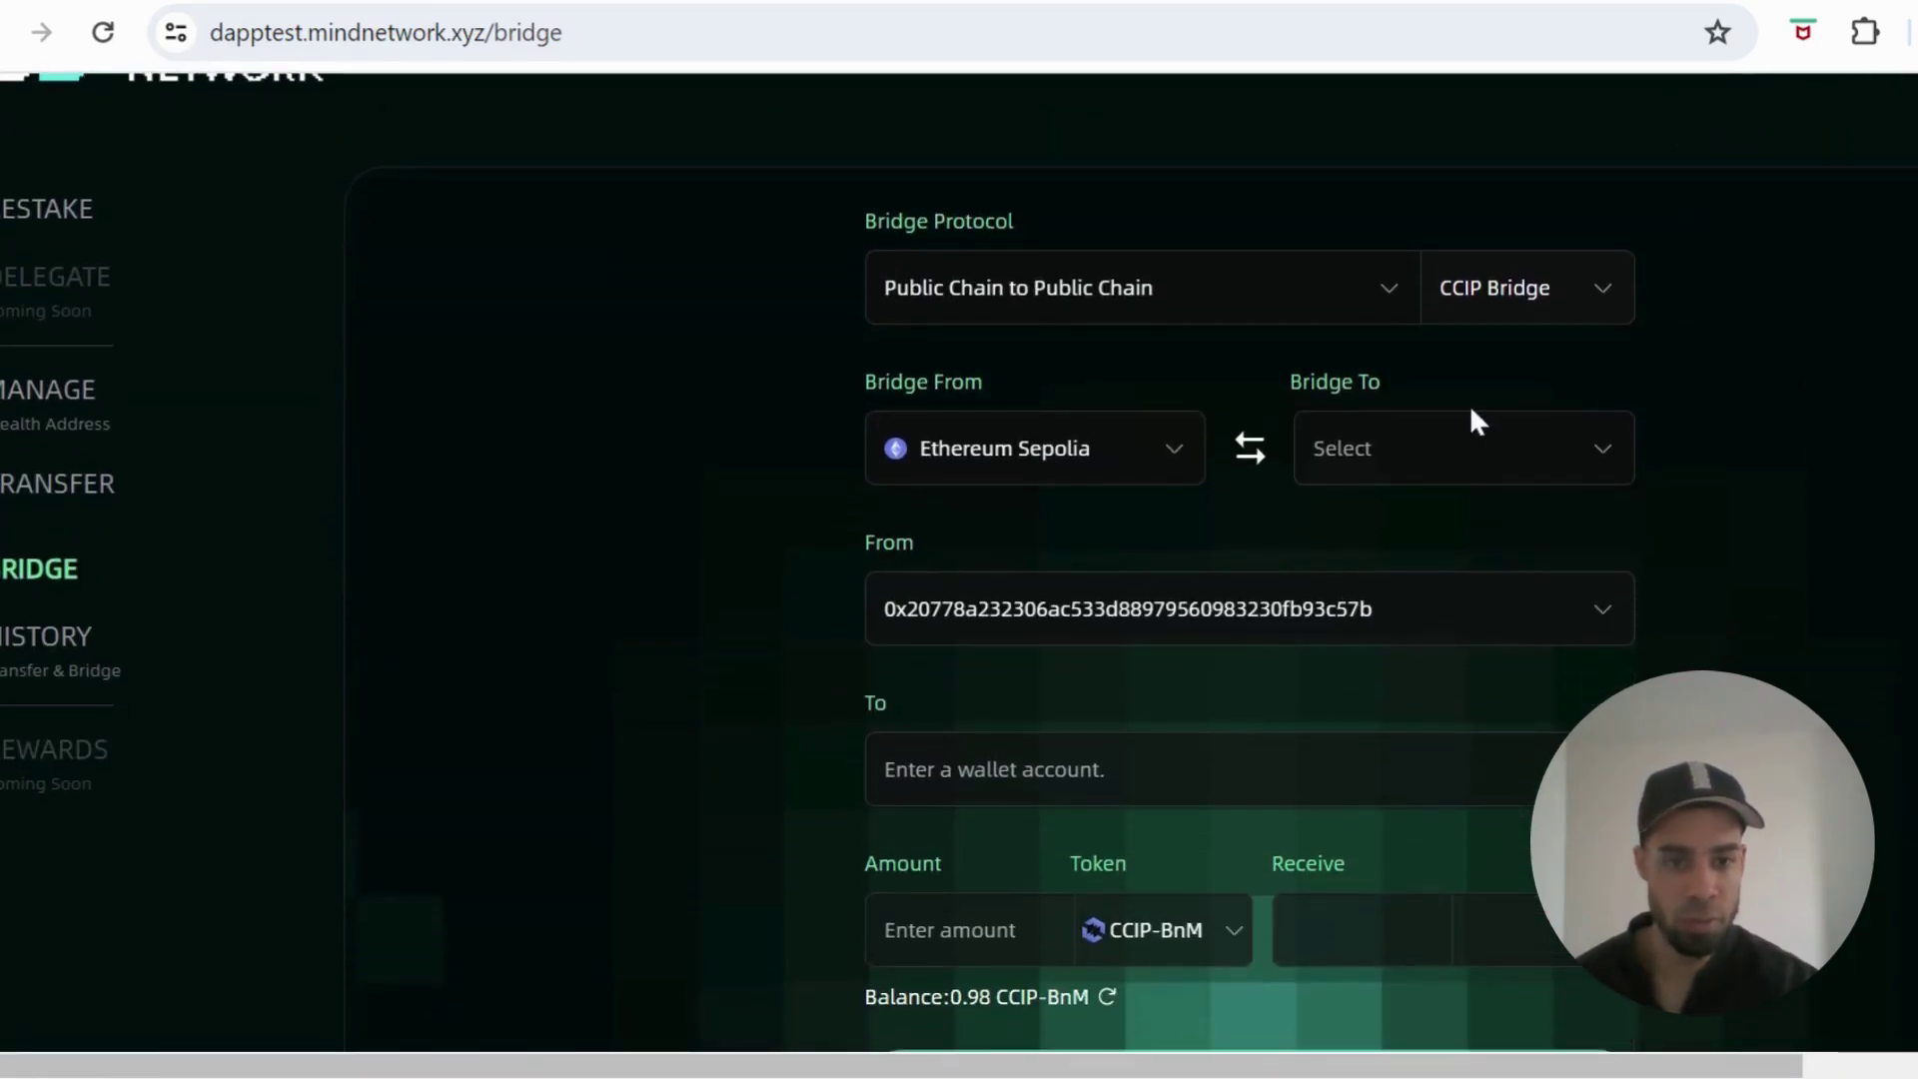
{"action": "left_click", "coordinate": [1460, 463]}
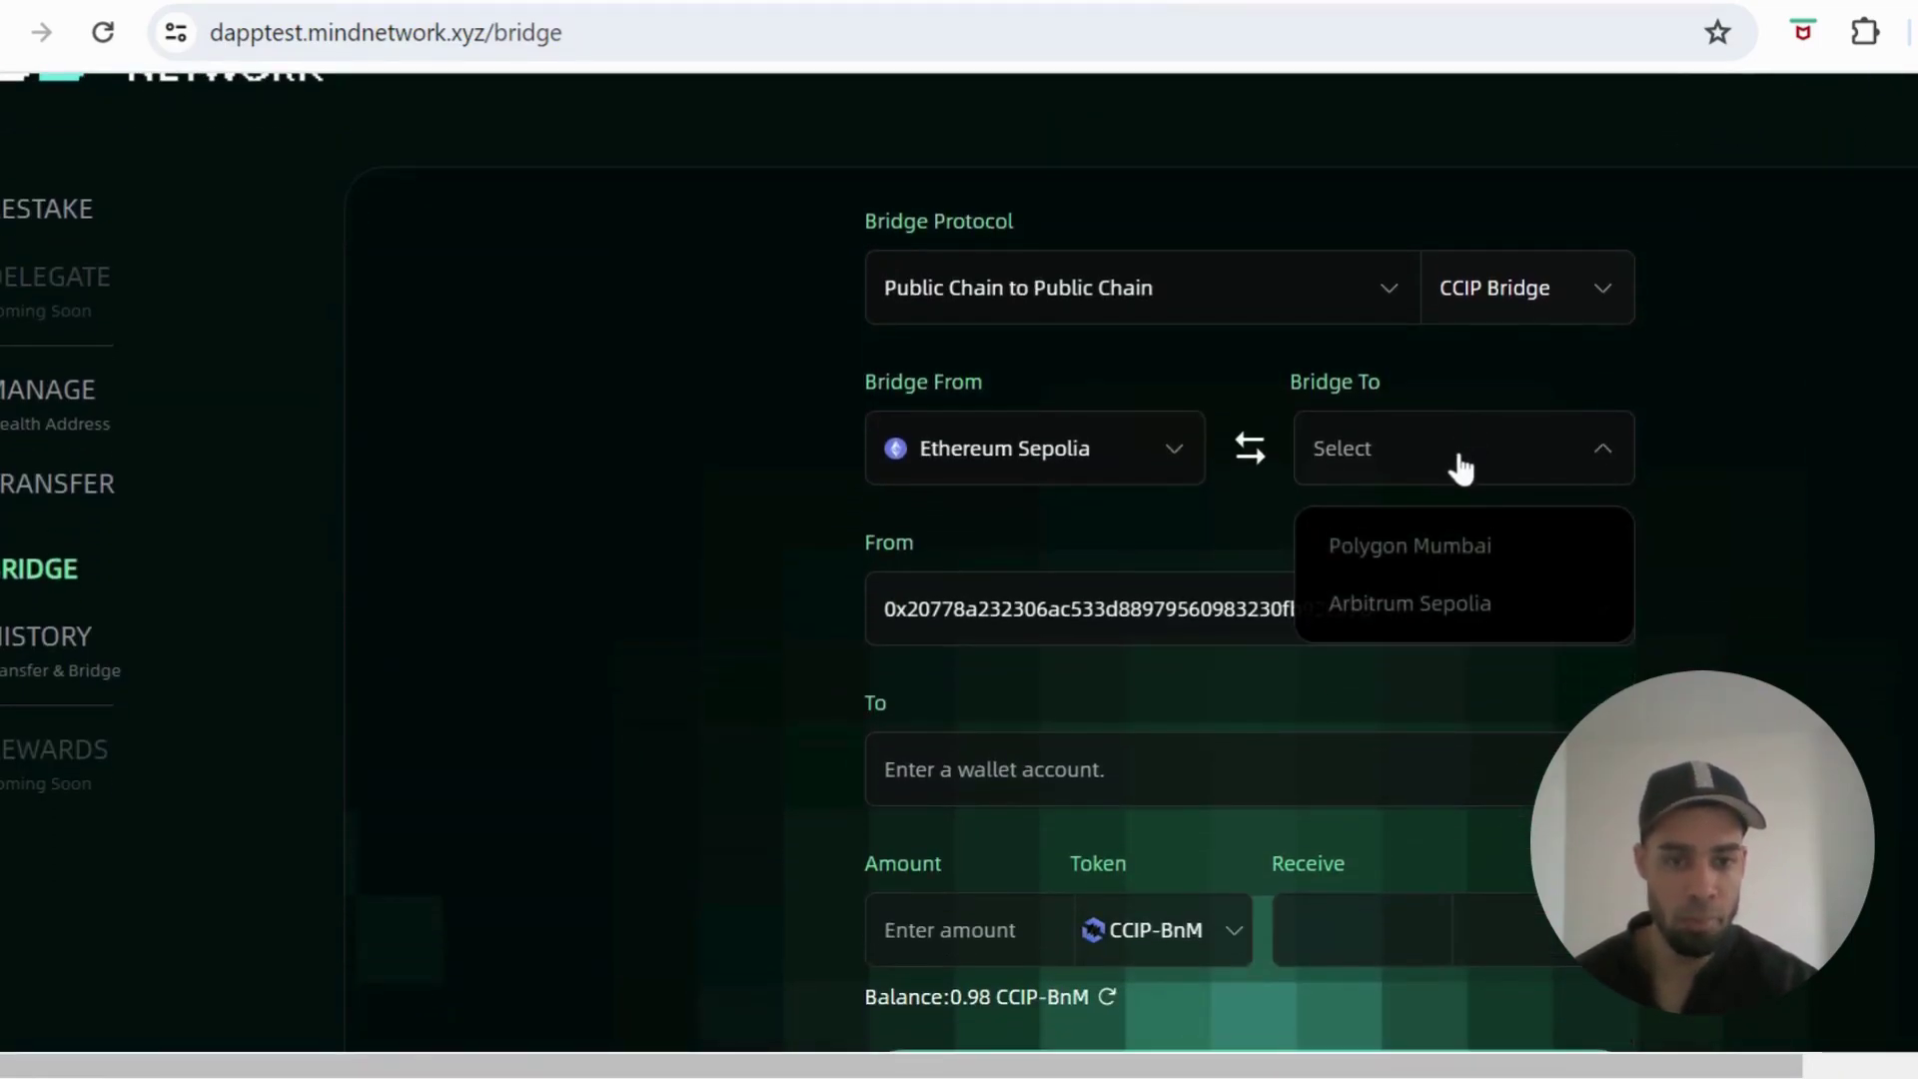
{"action": "left_click", "coordinate": [1416, 607]}
{"action": "scroll", "coordinate": [1379, 689], "scroll_direction": "down", "scroll_amount": 3}
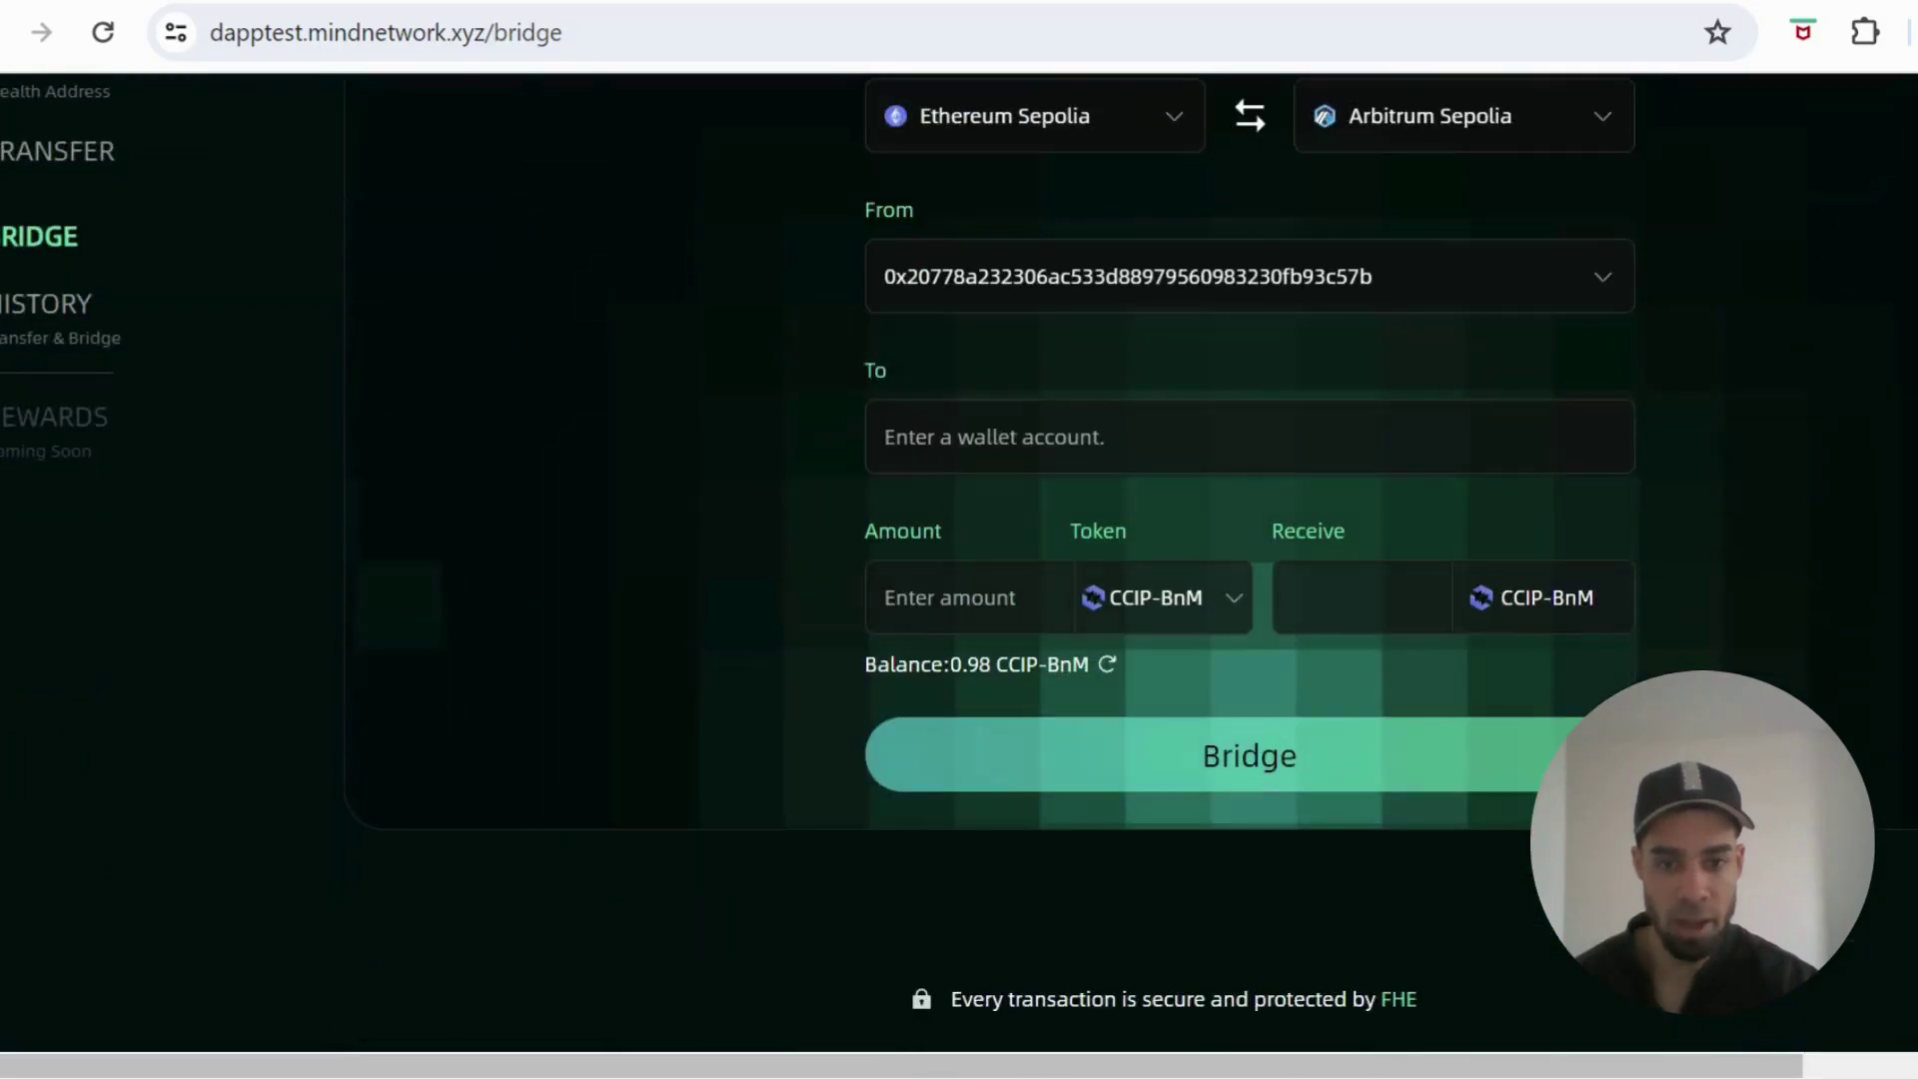
{"action": "scroll", "coordinate": [1206, 704], "scroll_direction": "up", "scroll_amount": 1}
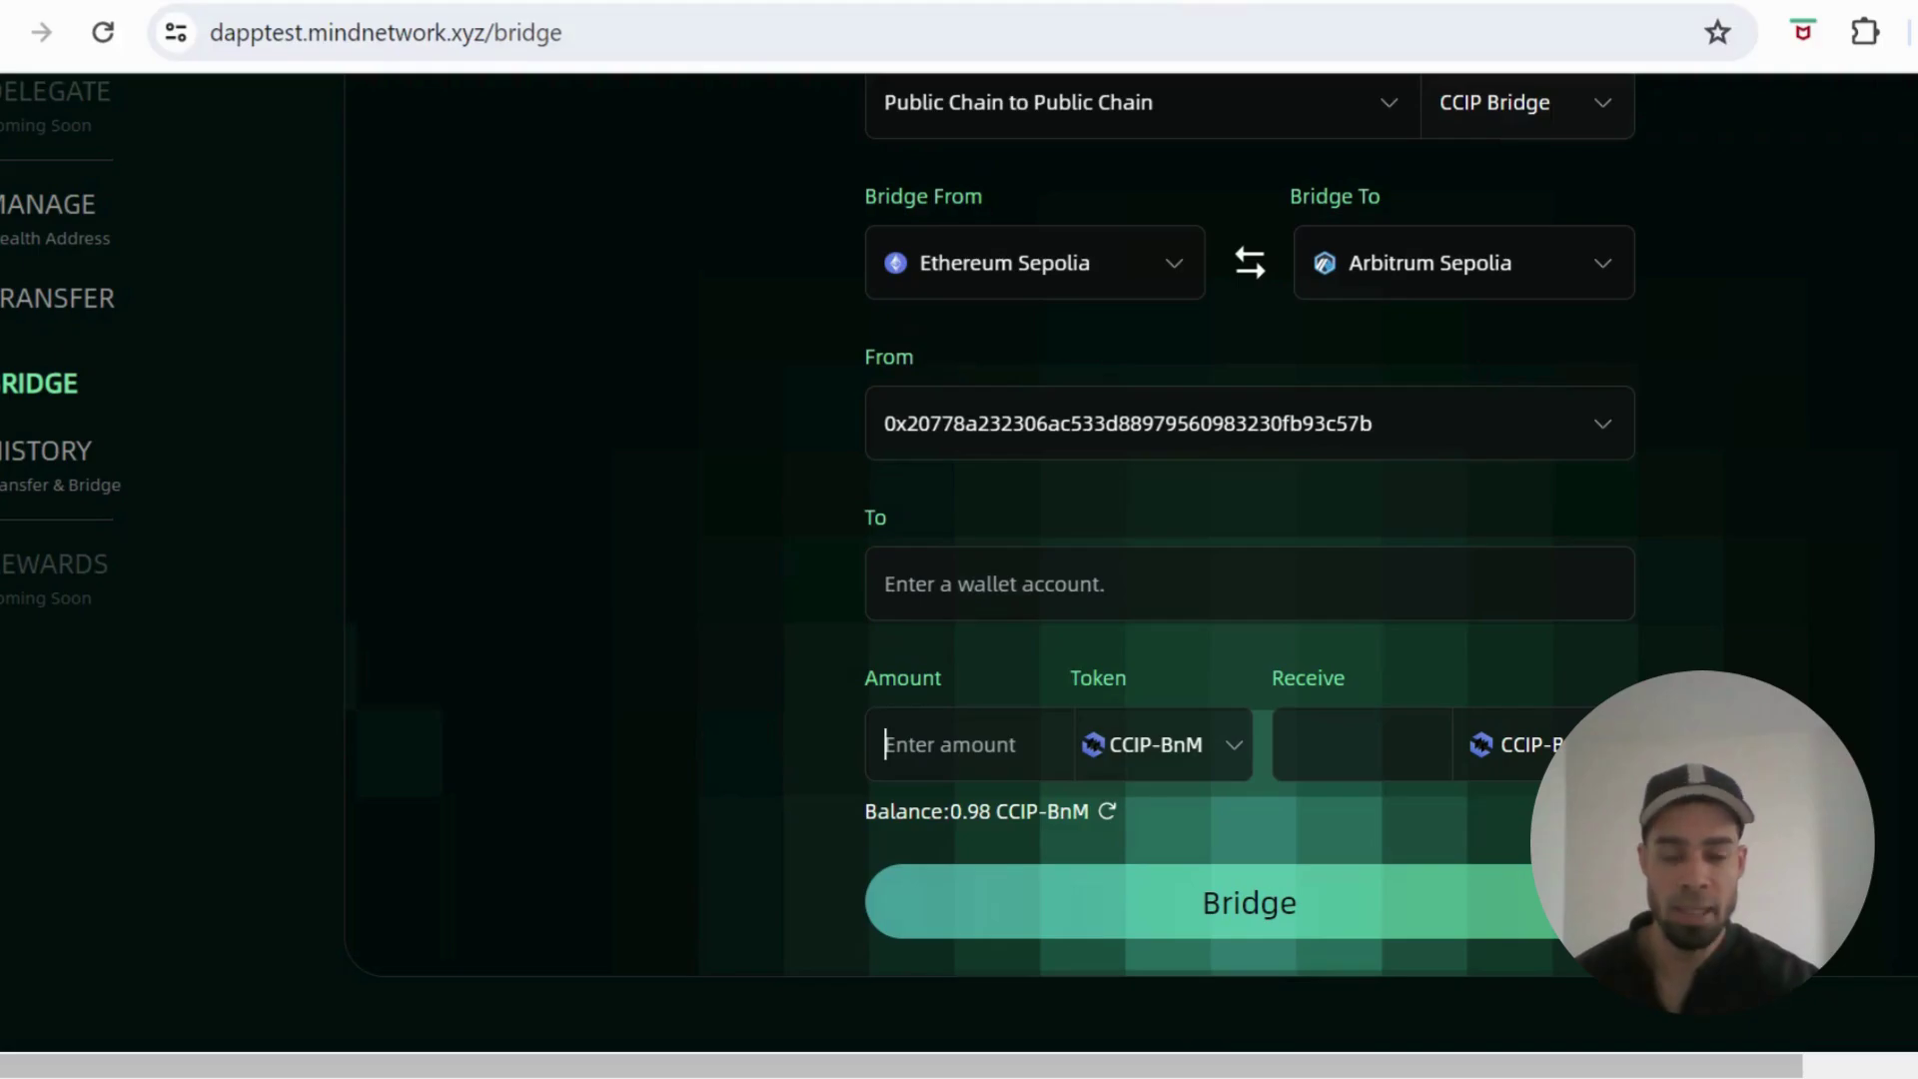
{"action": "scroll", "coordinate": [885, 744], "scroll_direction": "down", "scroll_amount": 1}
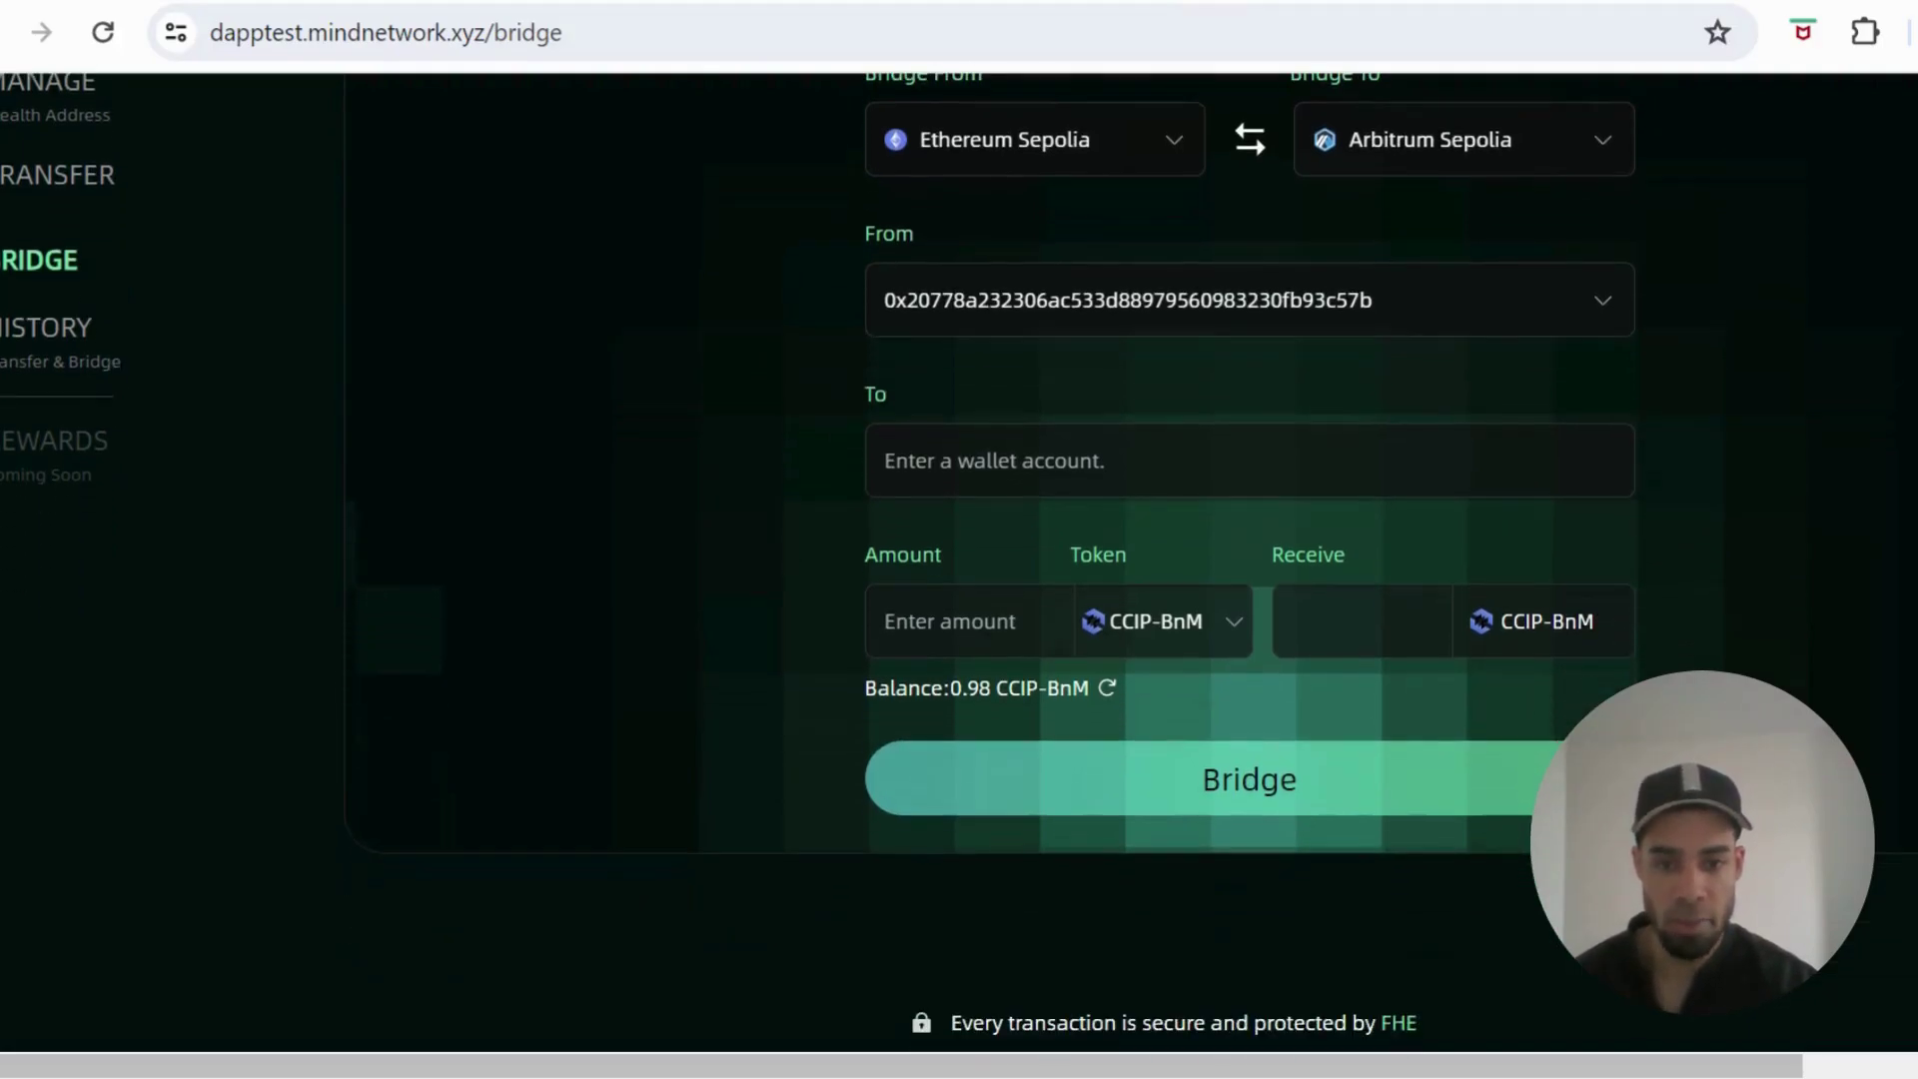
Step: Expand the Restake campaign card to reveal its remaining tasks
{"action": "scroll", "coordinate": [1244, 689], "scroll_direction": "up", "scroll_amount": 3}
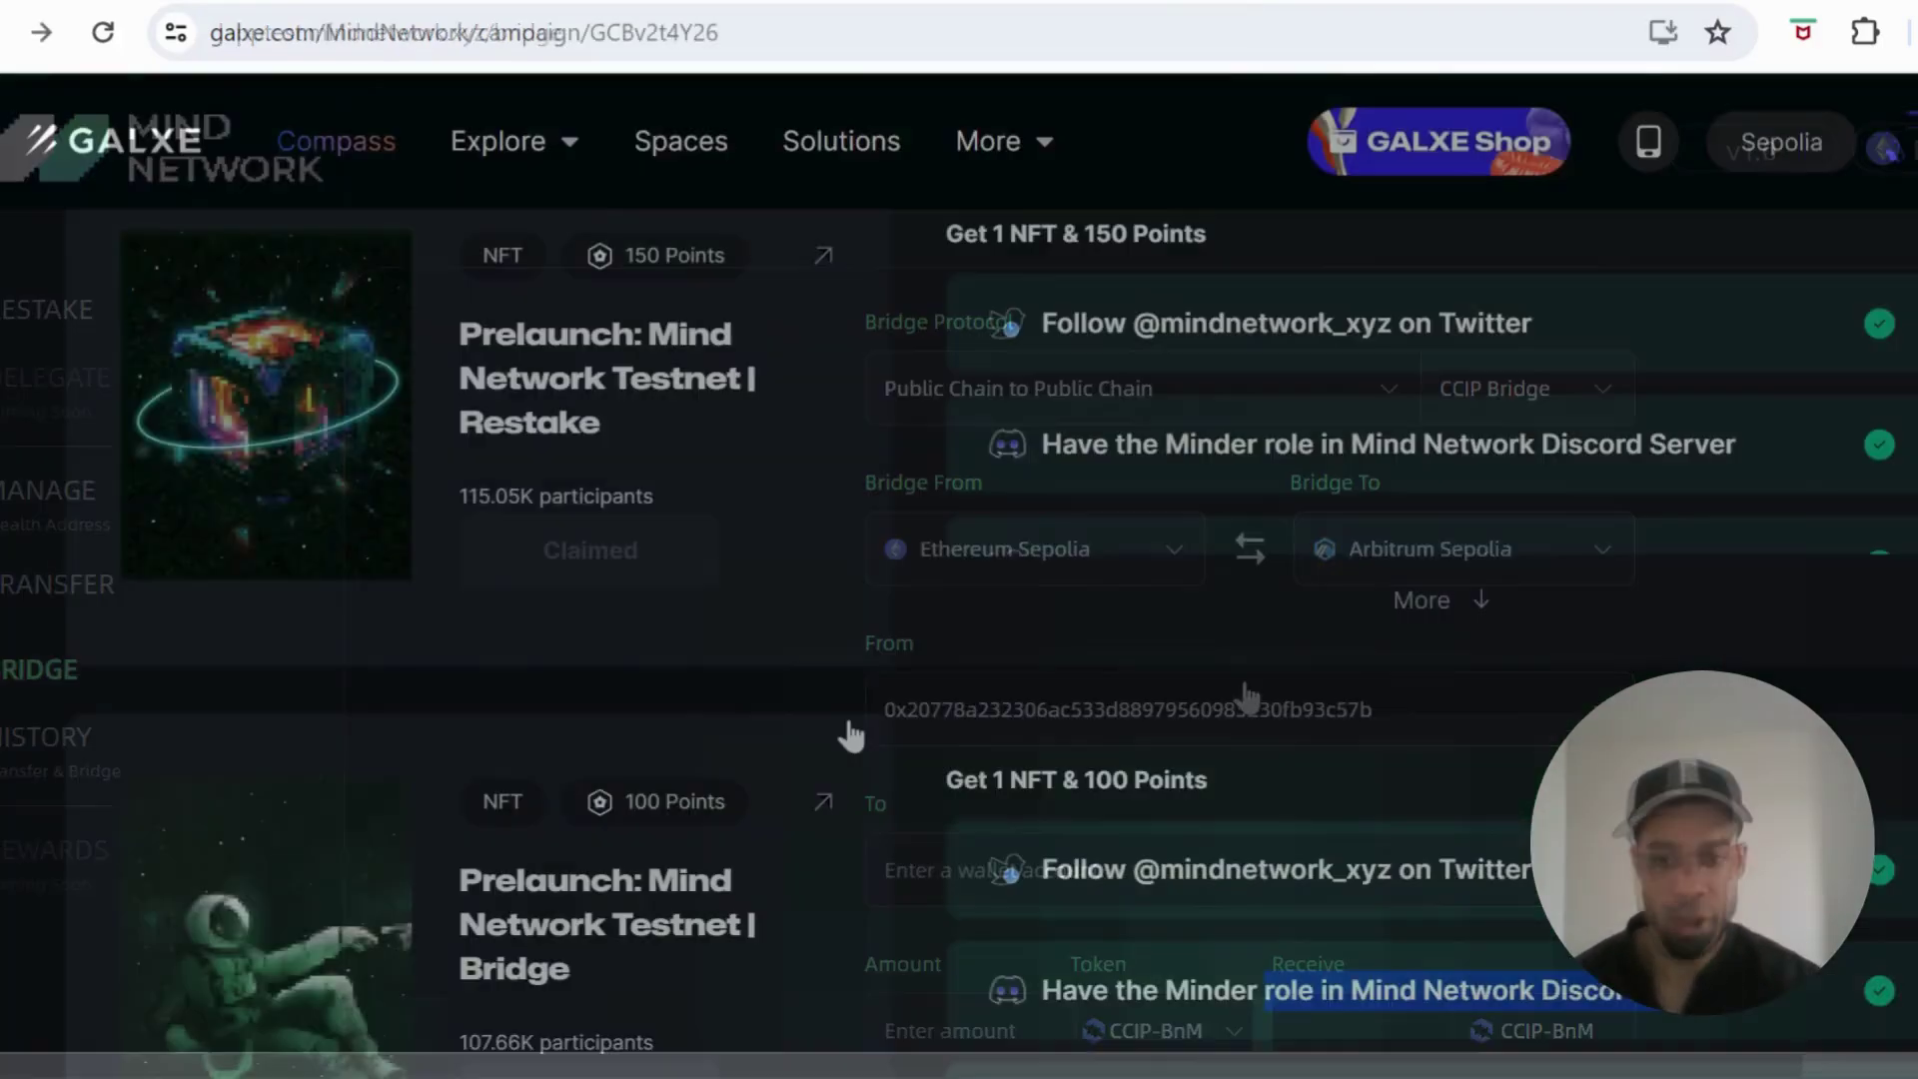
{"action": "scroll", "coordinate": [850, 737], "scroll_direction": "down", "scroll_amount": 3}
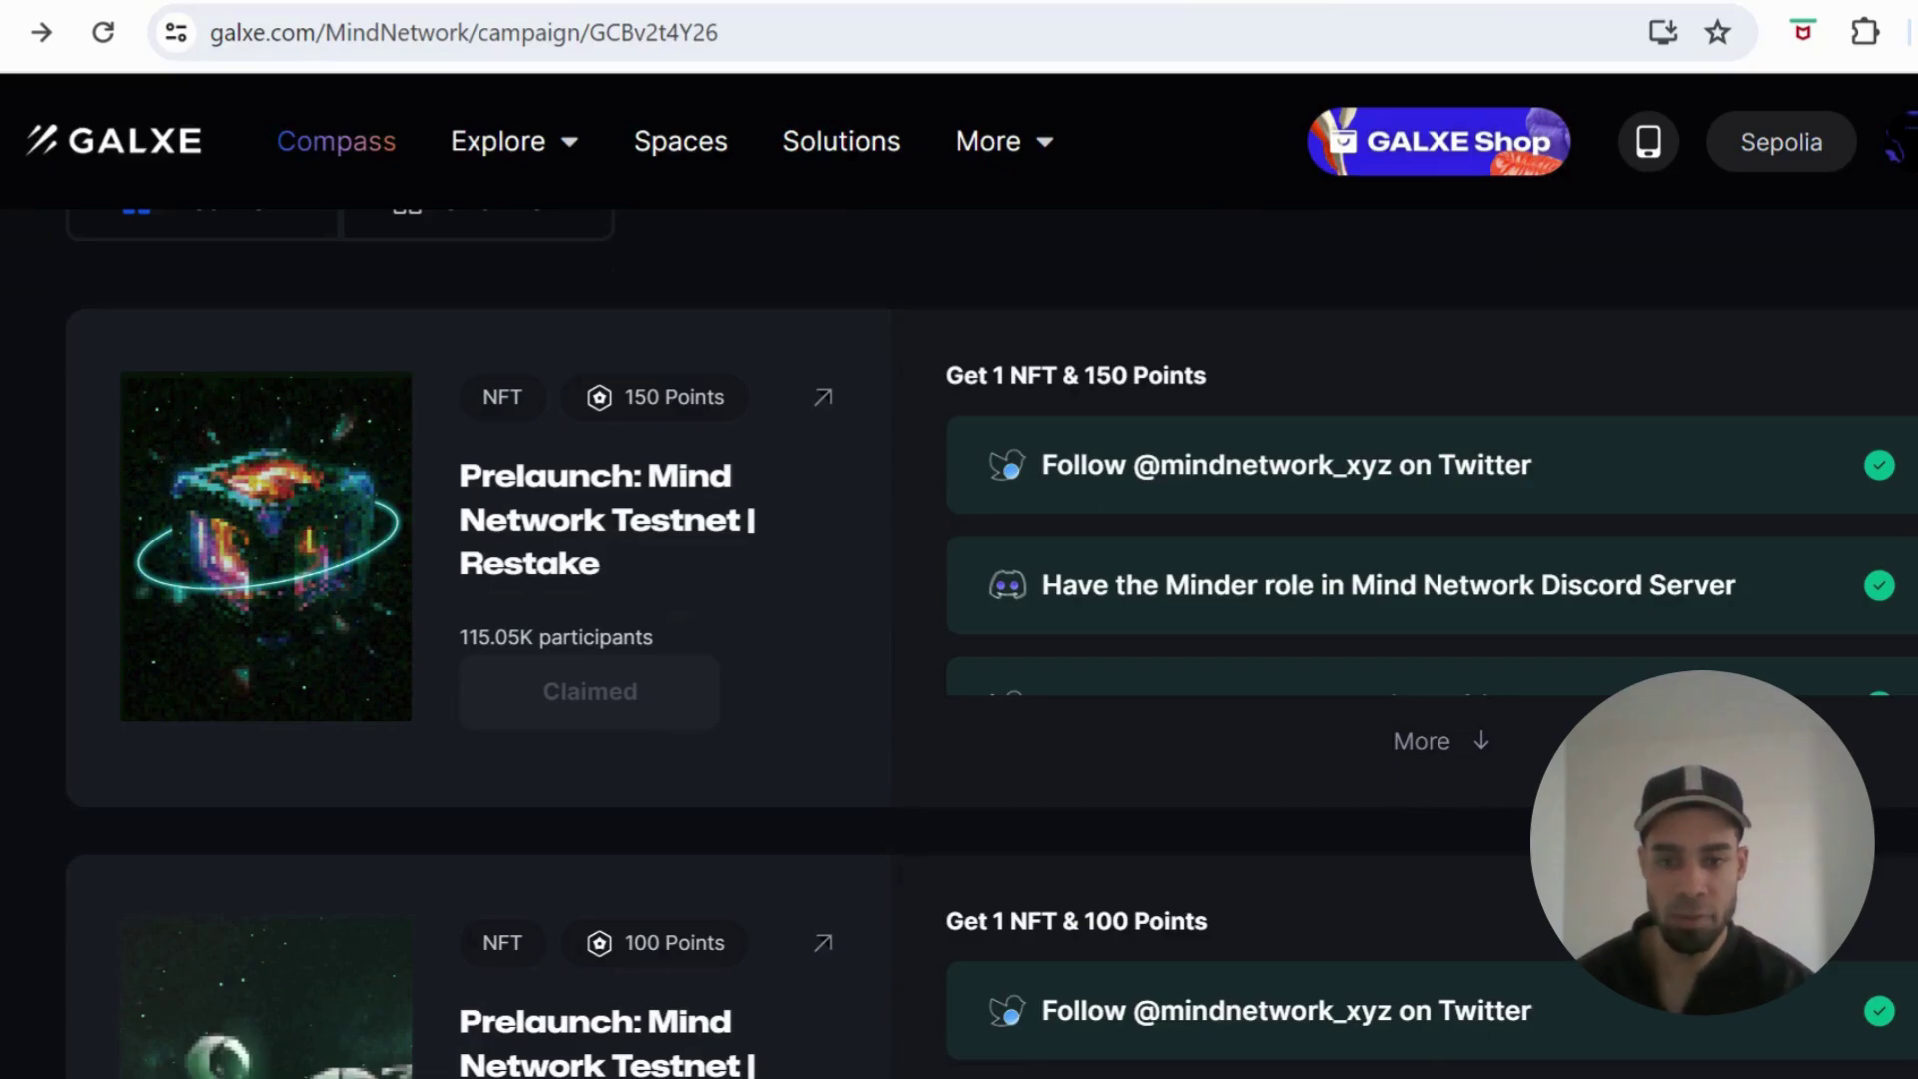
{"action": "left_click", "coordinate": [1447, 762]}
Step: Scroll through the Galxe campaign tasks, confirming each one shows as completed
{"action": "scroll", "coordinate": [1449, 769], "scroll_direction": "down", "scroll_amount": 3}
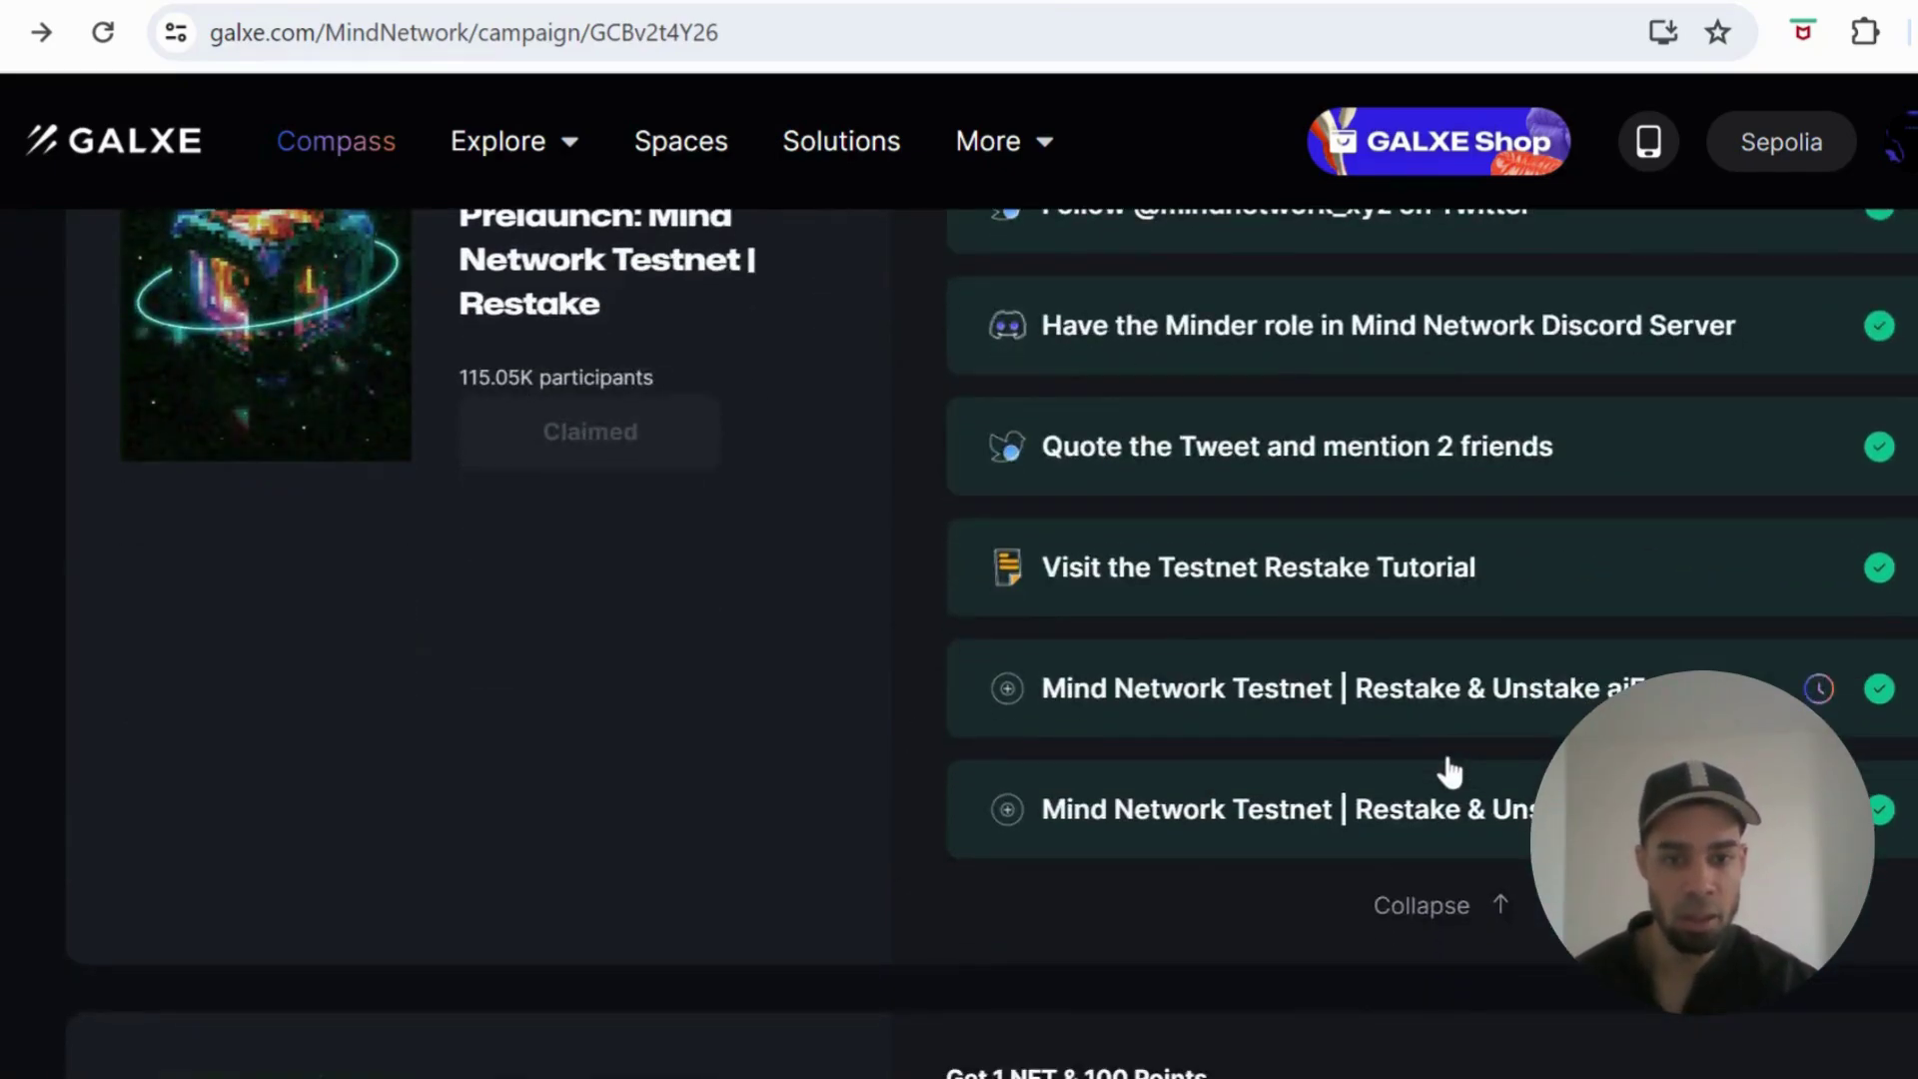
{"action": "scroll", "coordinate": [1447, 759], "scroll_direction": "up", "scroll_amount": 3}
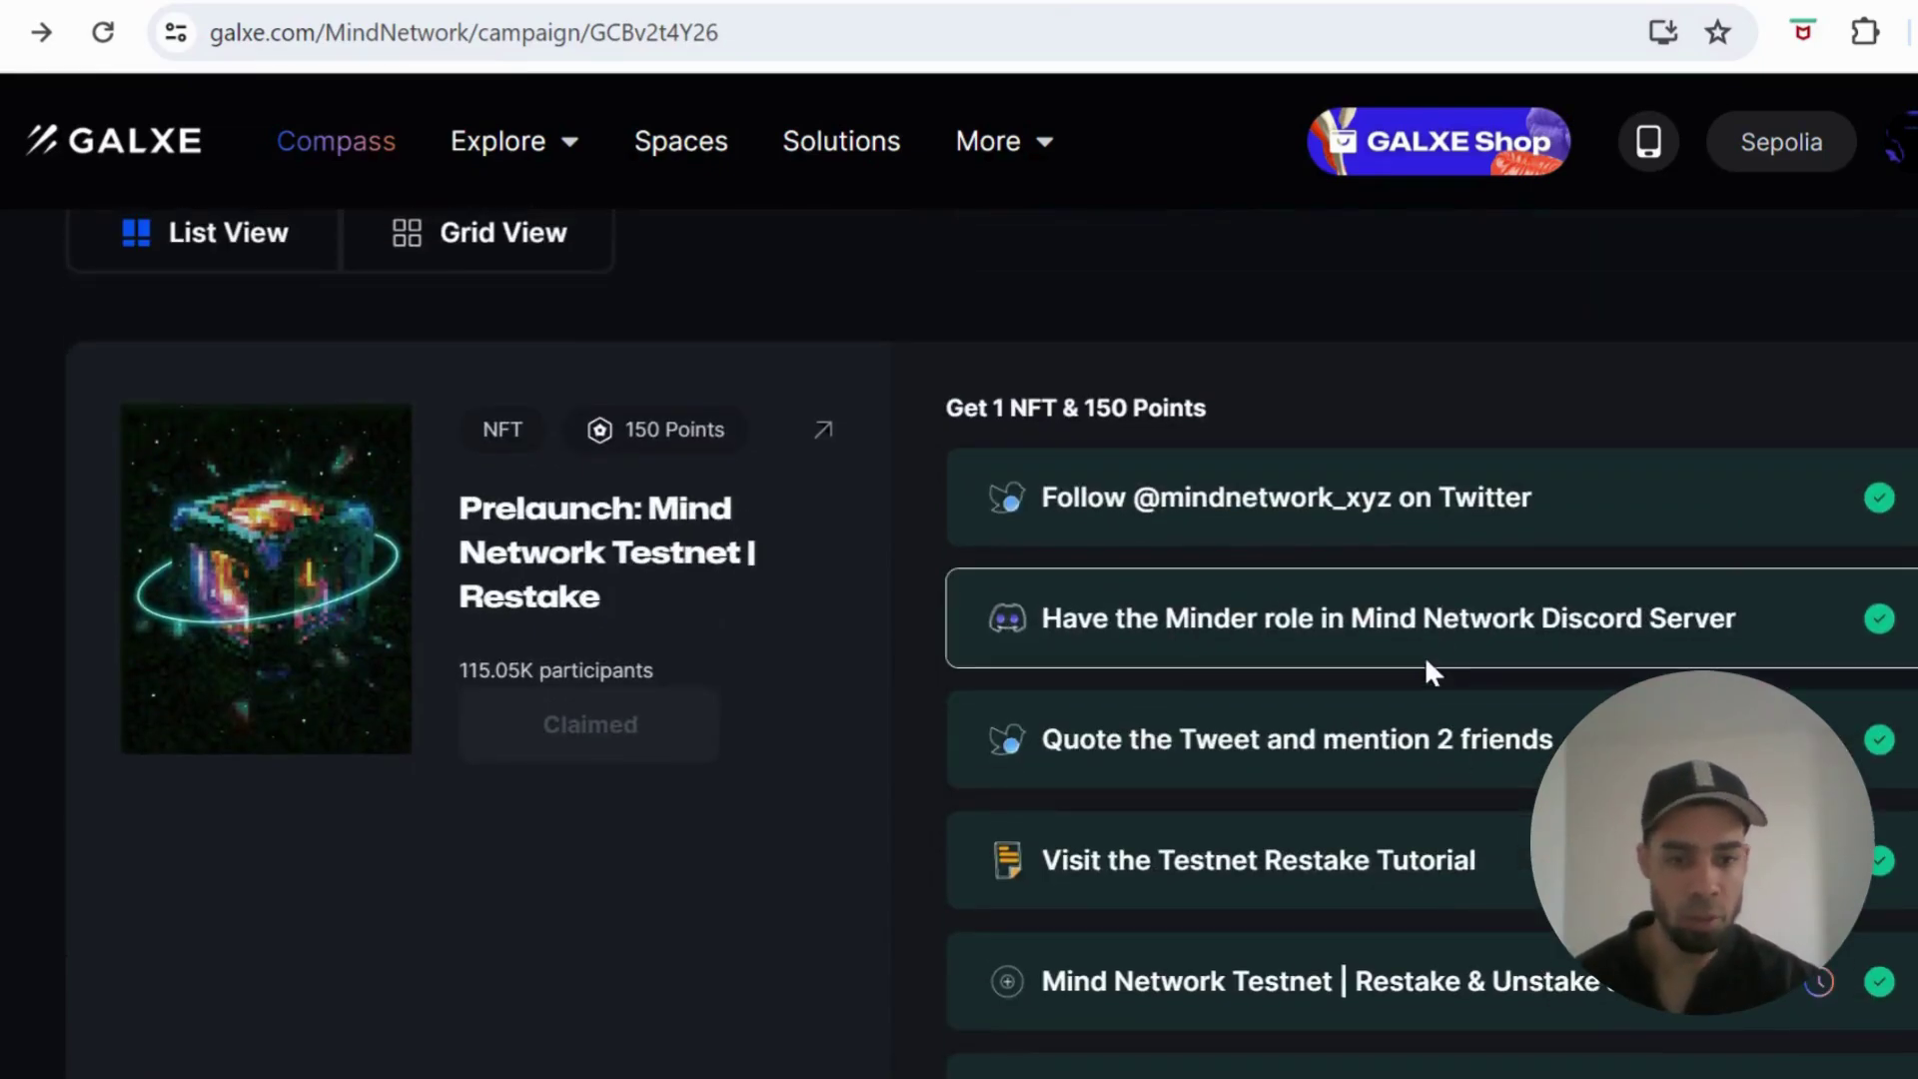
{"action": "scroll", "coordinate": [1425, 655], "scroll_direction": "down", "scroll_amount": 4}
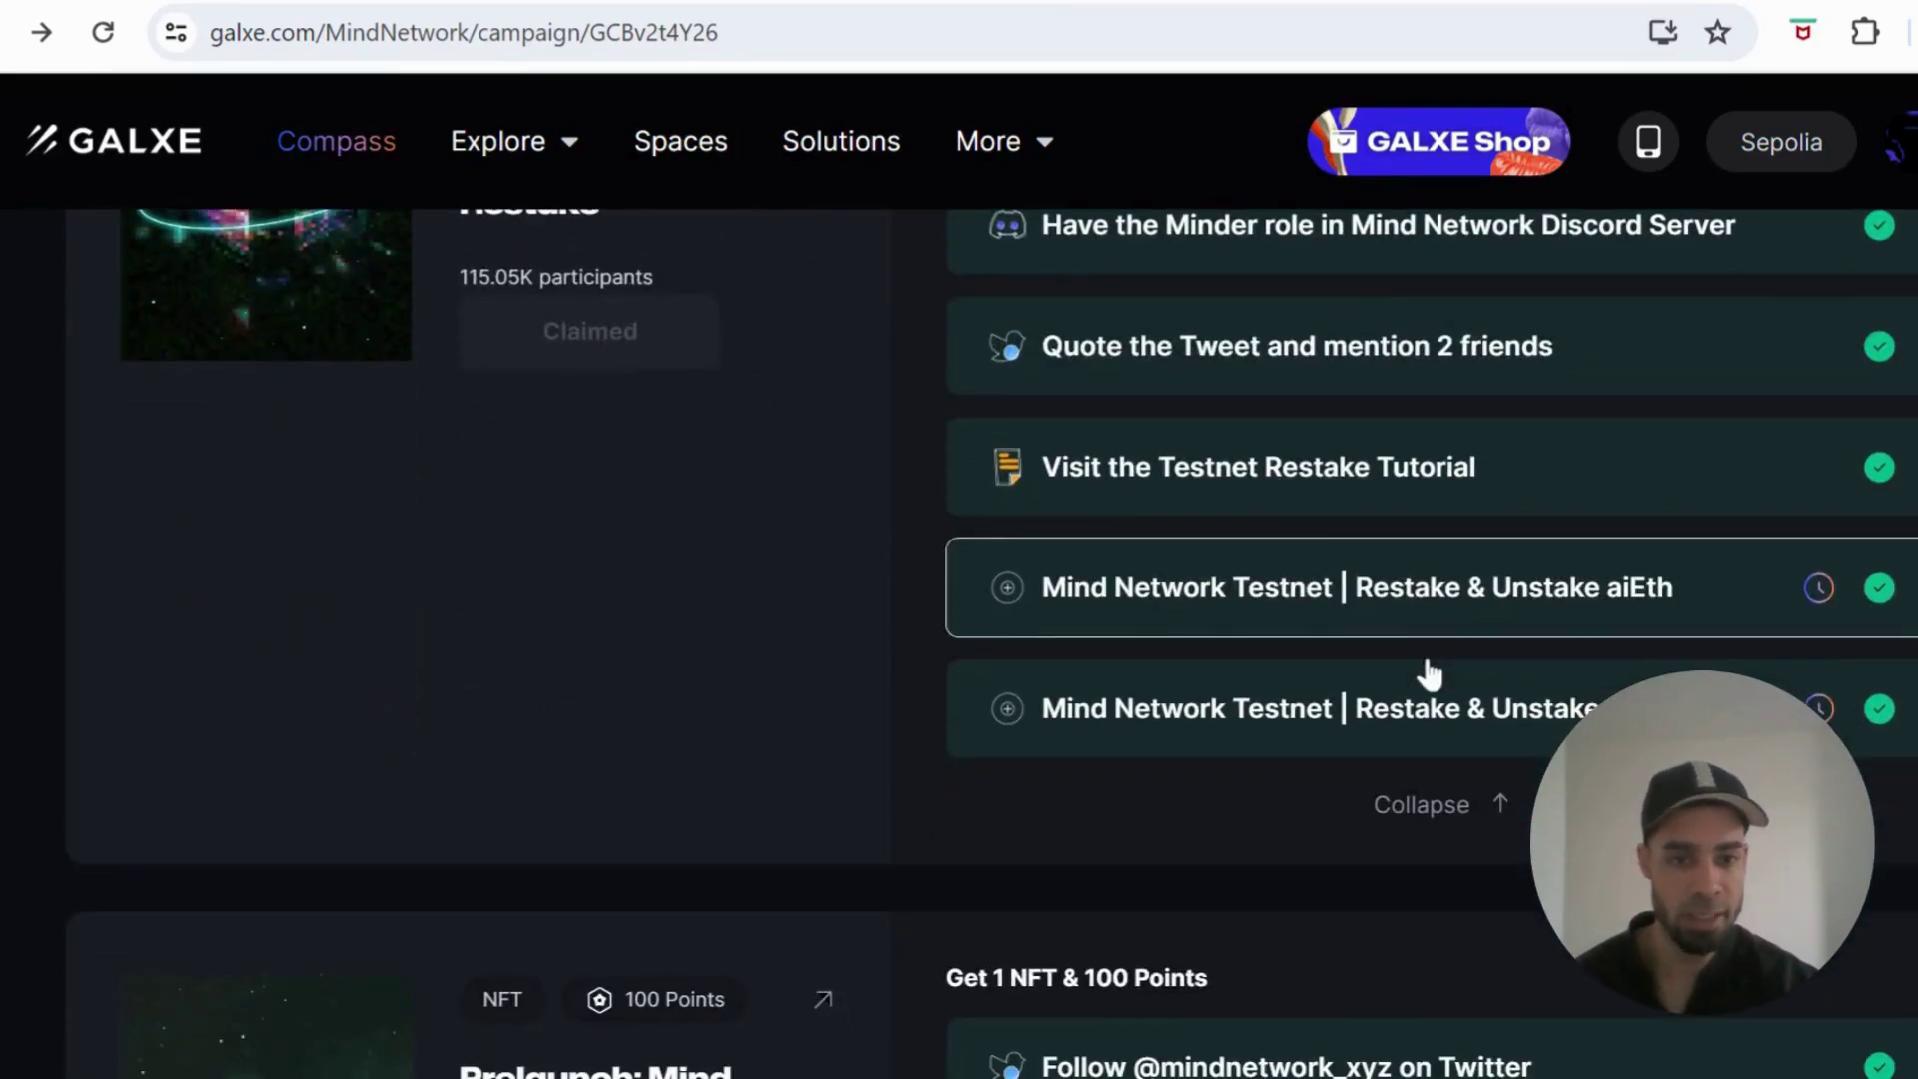
{"action": "scroll", "coordinate": [1468, 500], "scroll_direction": "down", "scroll_amount": 1}
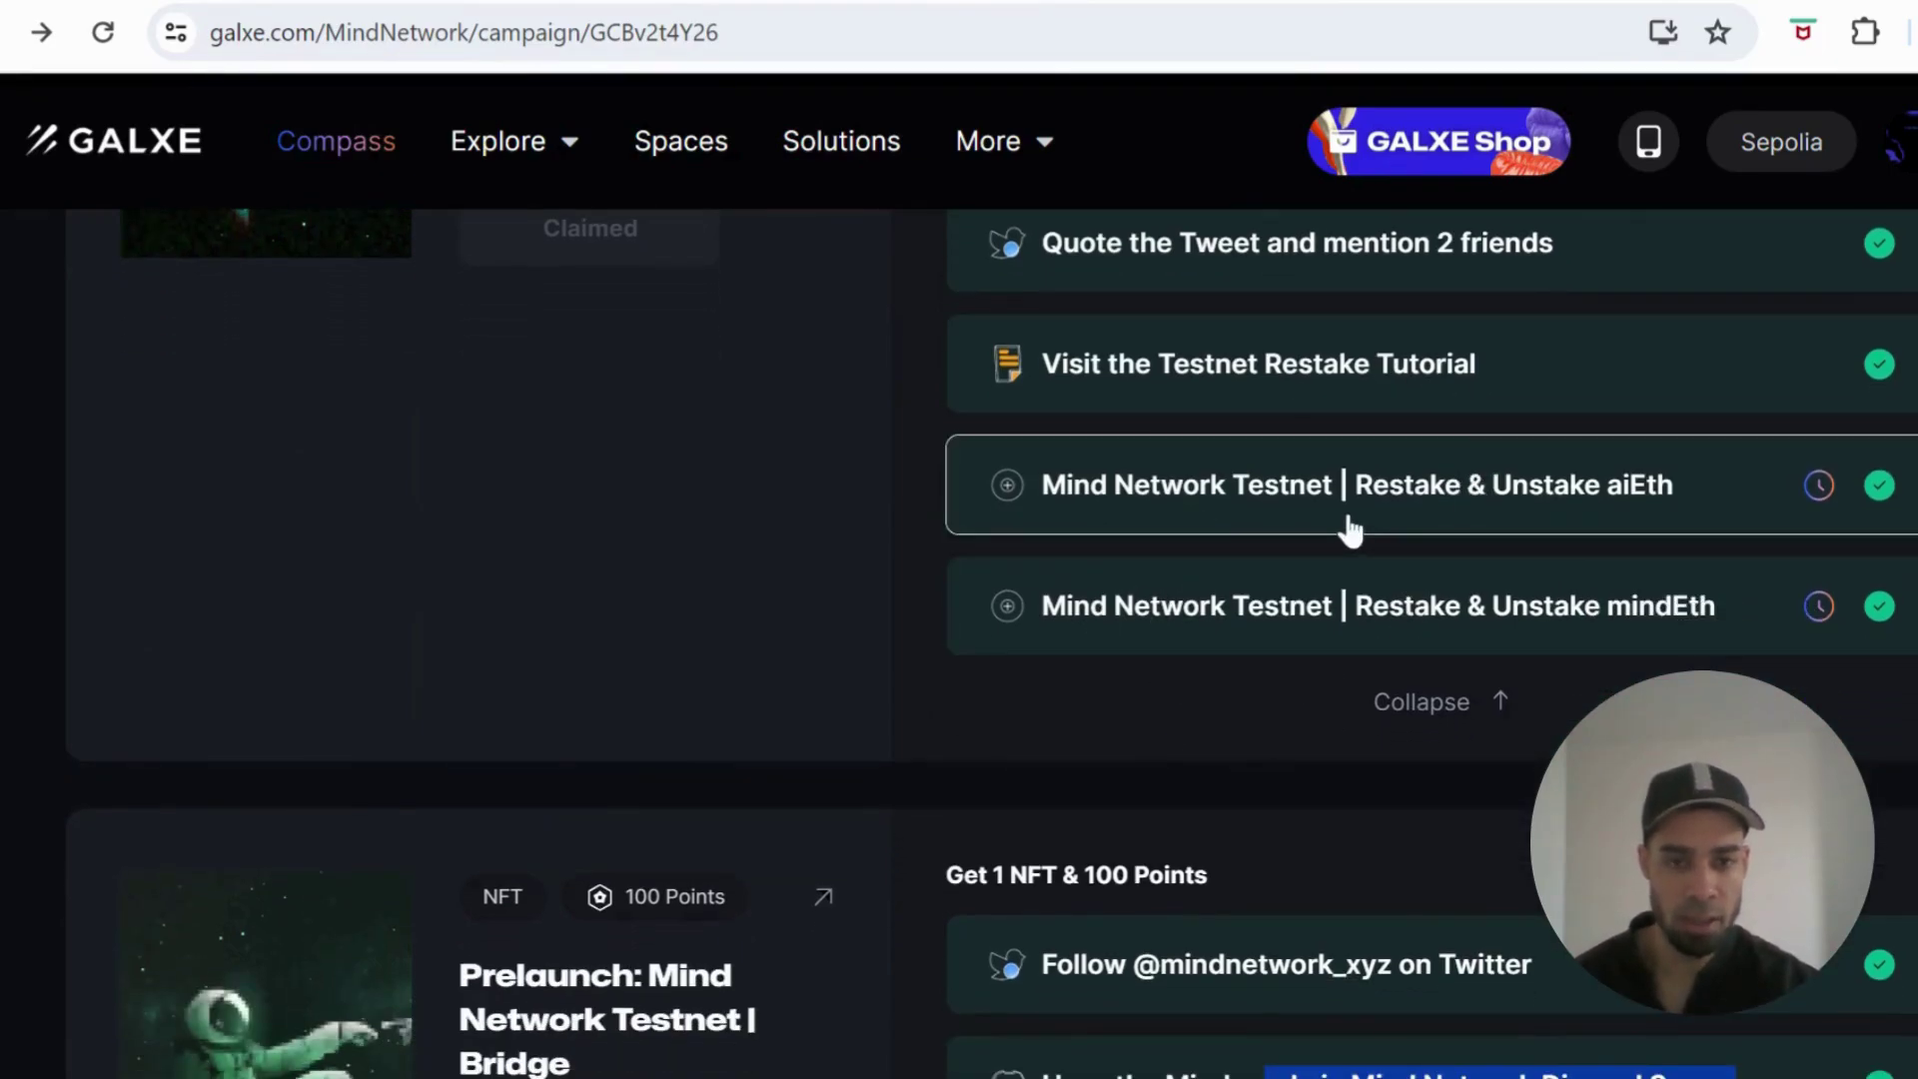
{"action": "scroll", "coordinate": [1347, 529], "scroll_direction": "down", "scroll_amount": 3}
{"action": "scroll", "coordinate": [1328, 480], "scroll_direction": "down", "scroll_amount": 2}
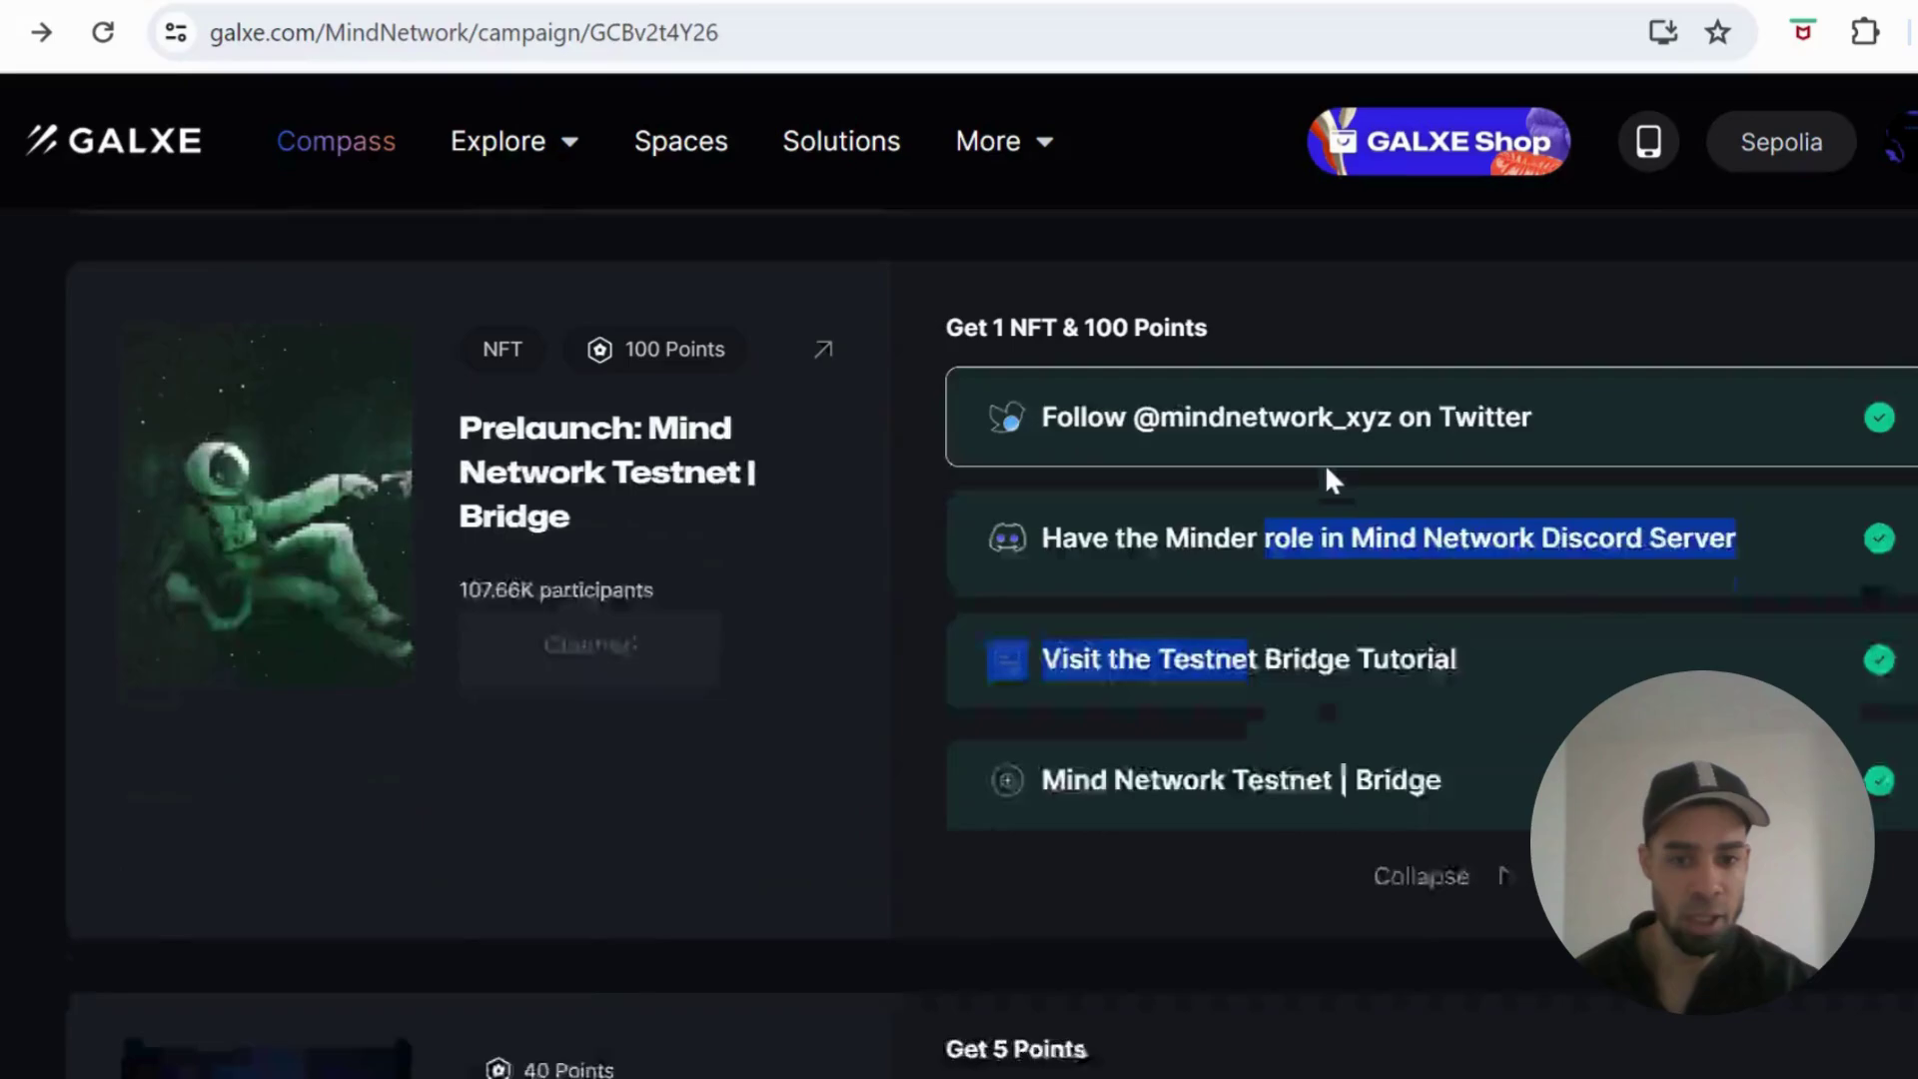
{"action": "scroll", "coordinate": [1325, 599], "scroll_direction": "down", "scroll_amount": 6}
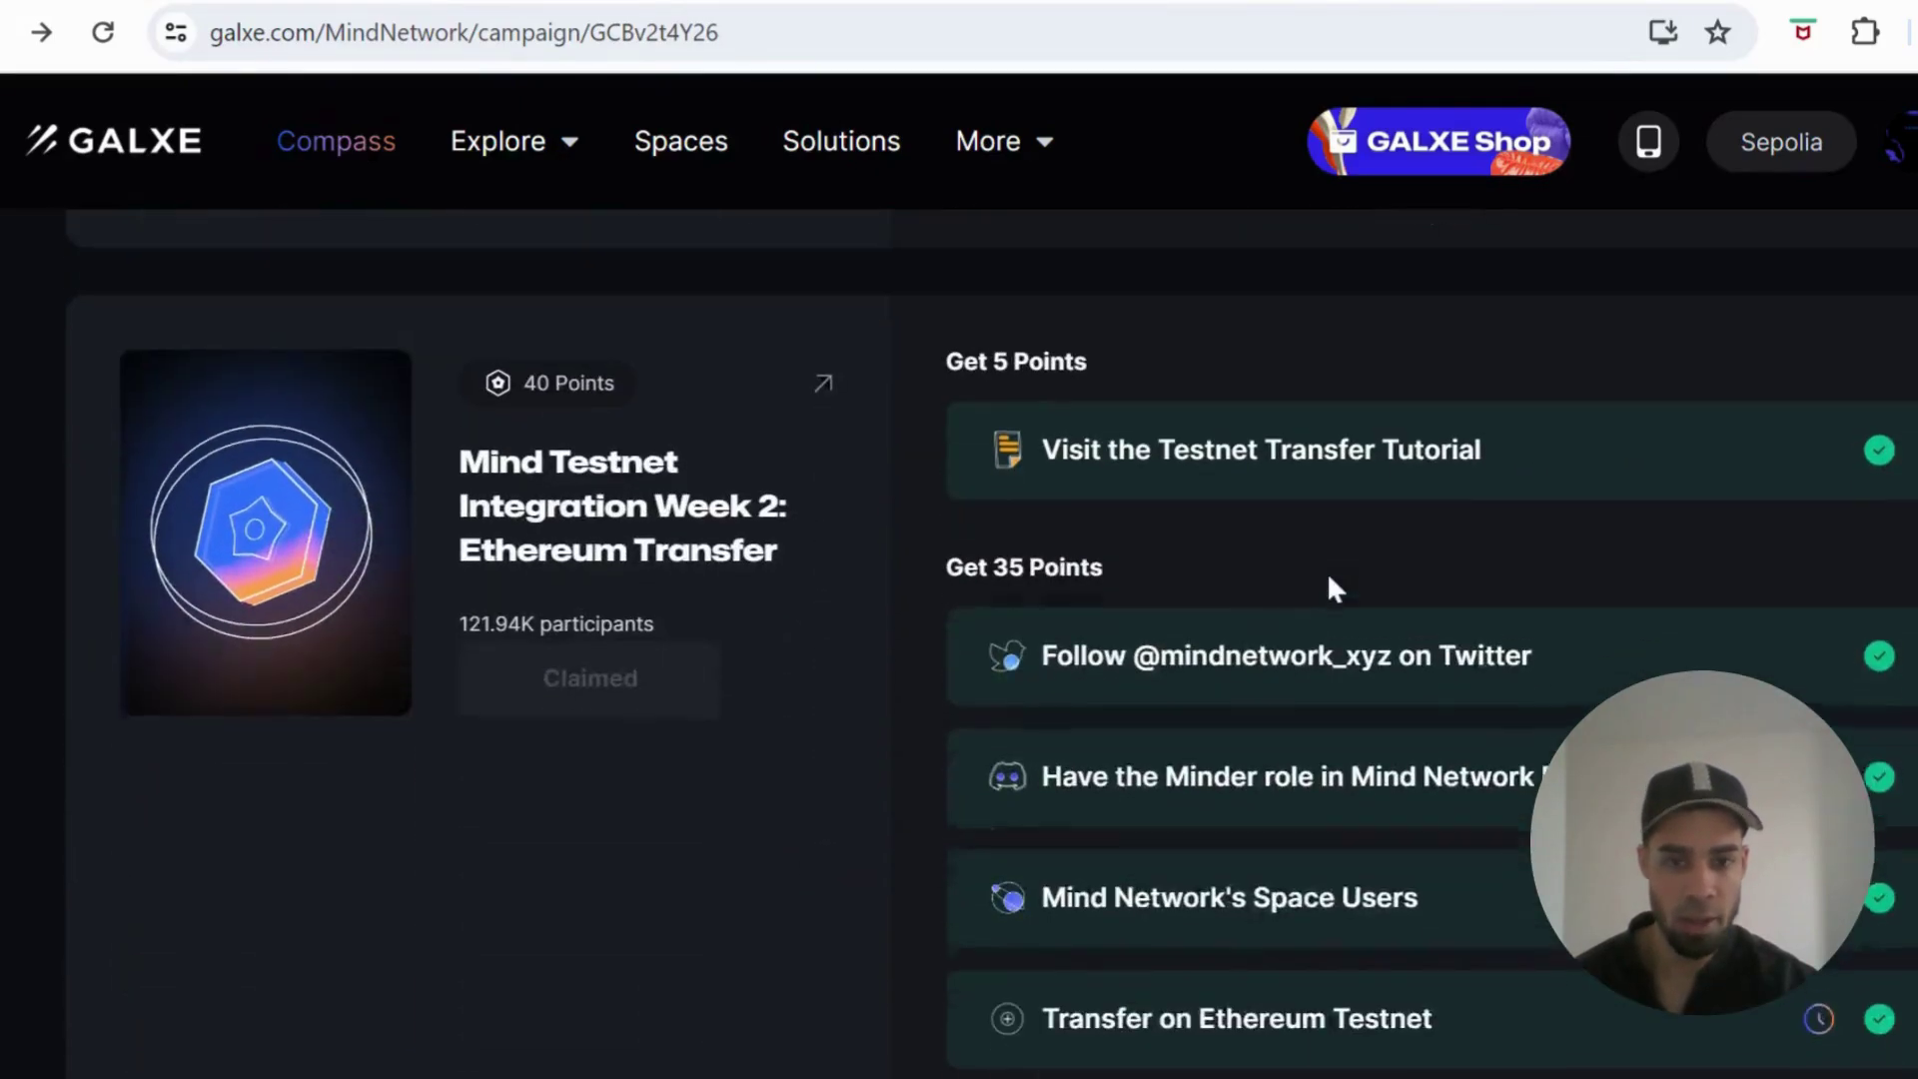
{"action": "scroll", "coordinate": [1330, 749], "scroll_direction": "down", "scroll_amount": 5}
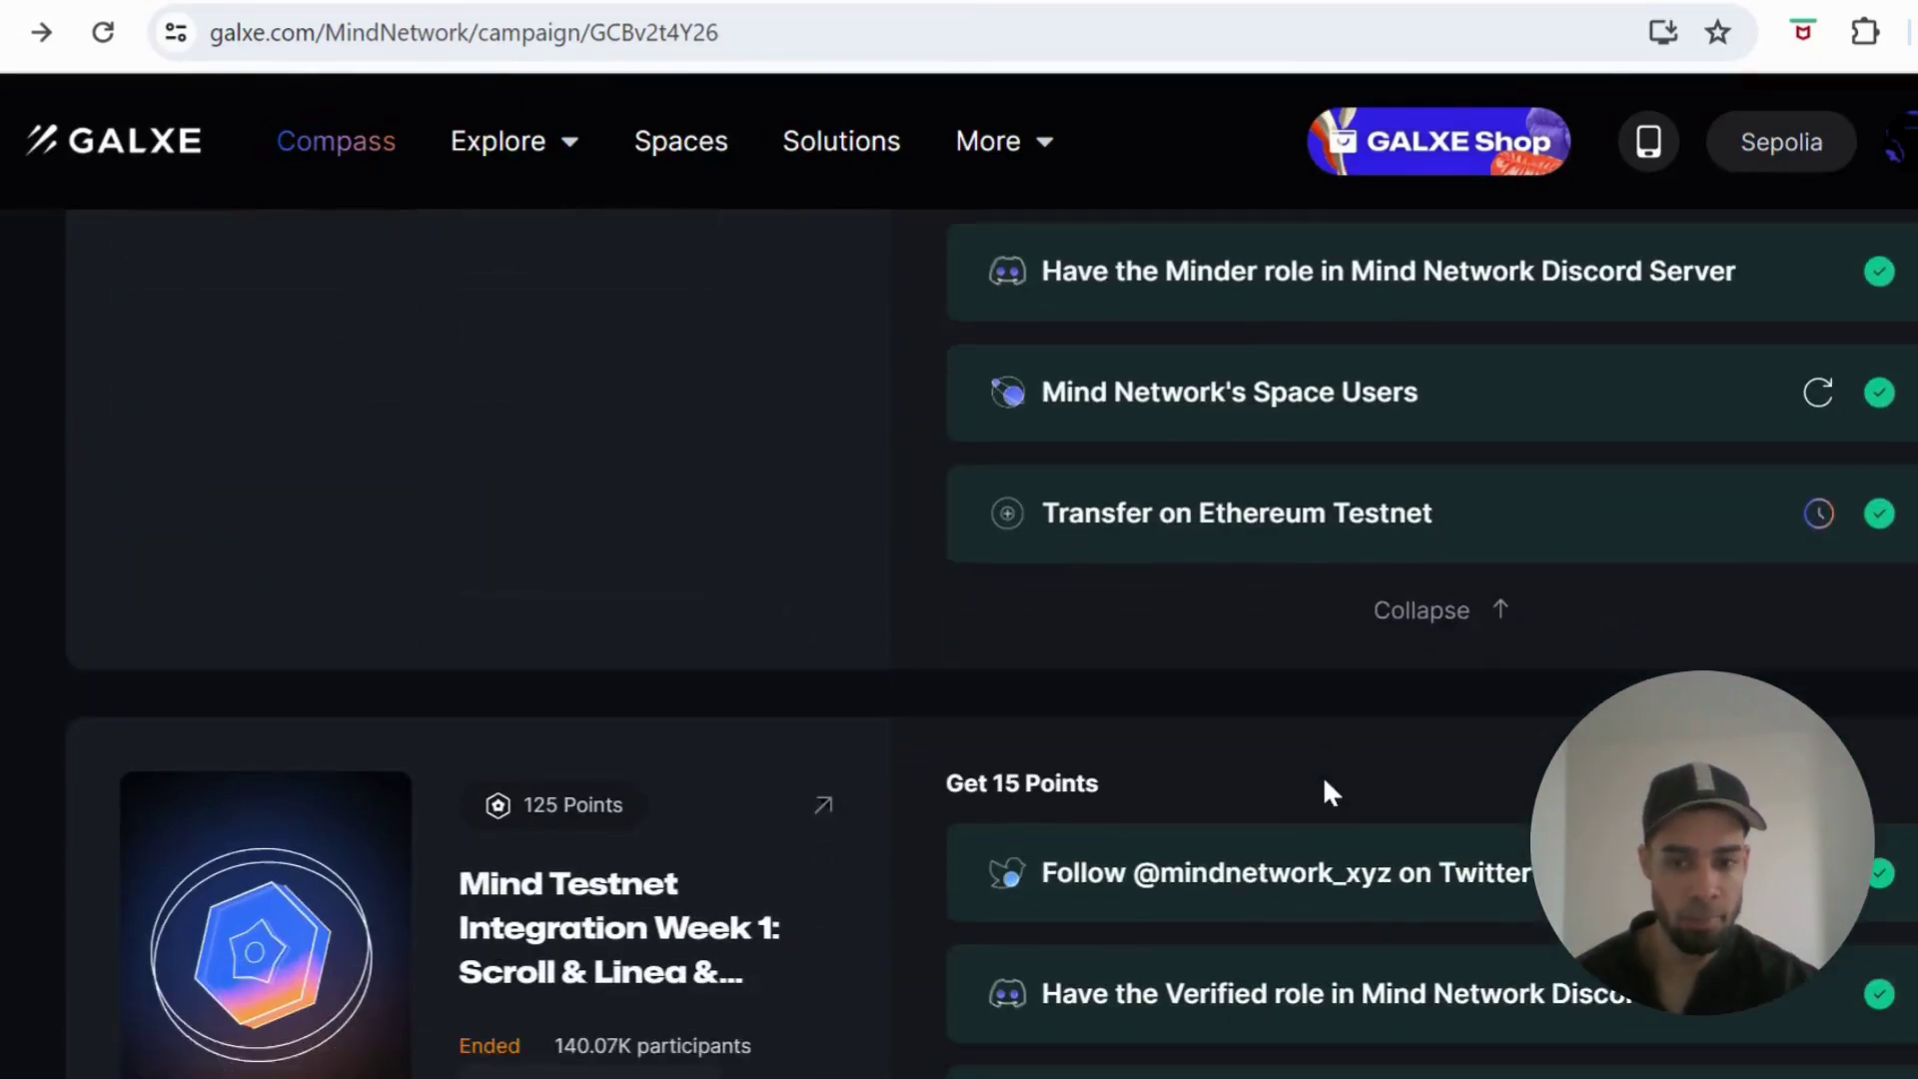
{"action": "scroll", "coordinate": [1324, 775], "scroll_direction": "down", "scroll_amount": 3}
{"action": "scroll", "coordinate": [1327, 783], "scroll_direction": "up", "scroll_amount": 6}
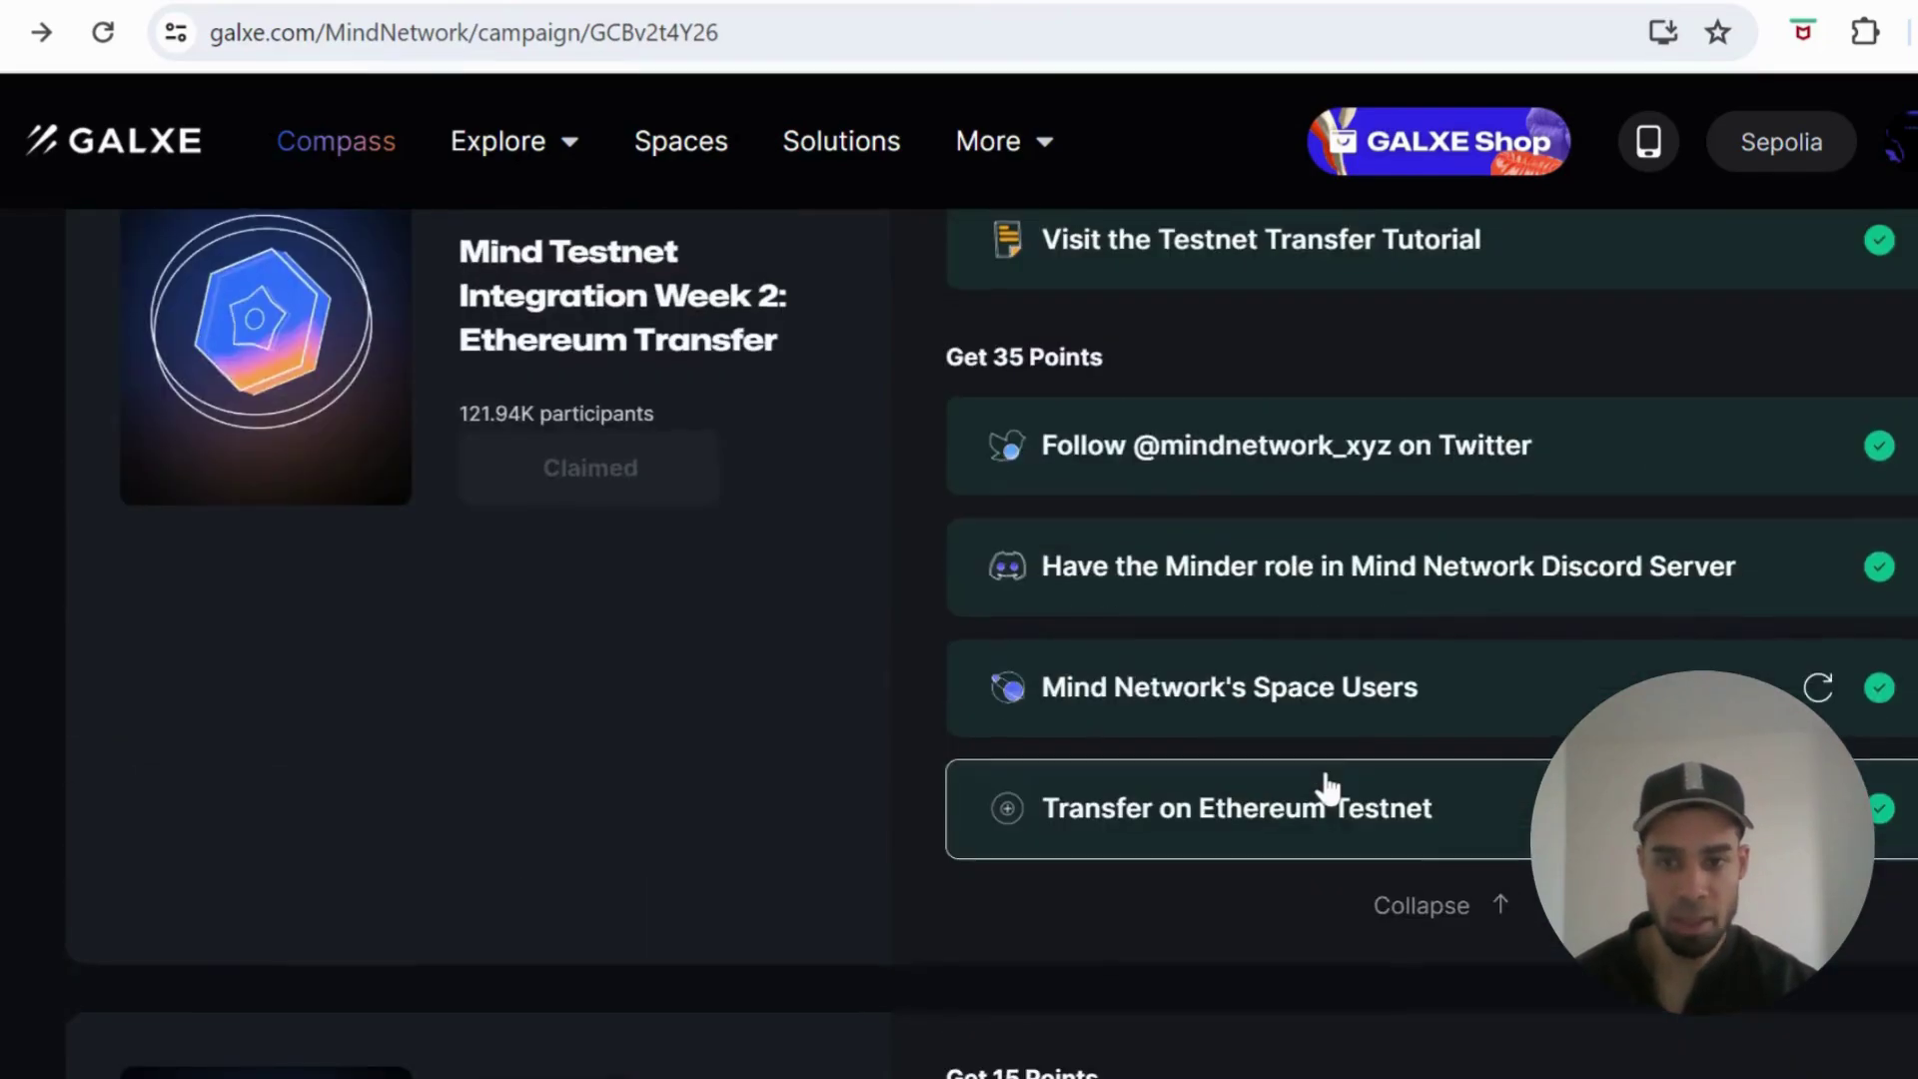
{"action": "scroll", "coordinate": [612, 740], "scroll_direction": "up", "scroll_amount": 10}
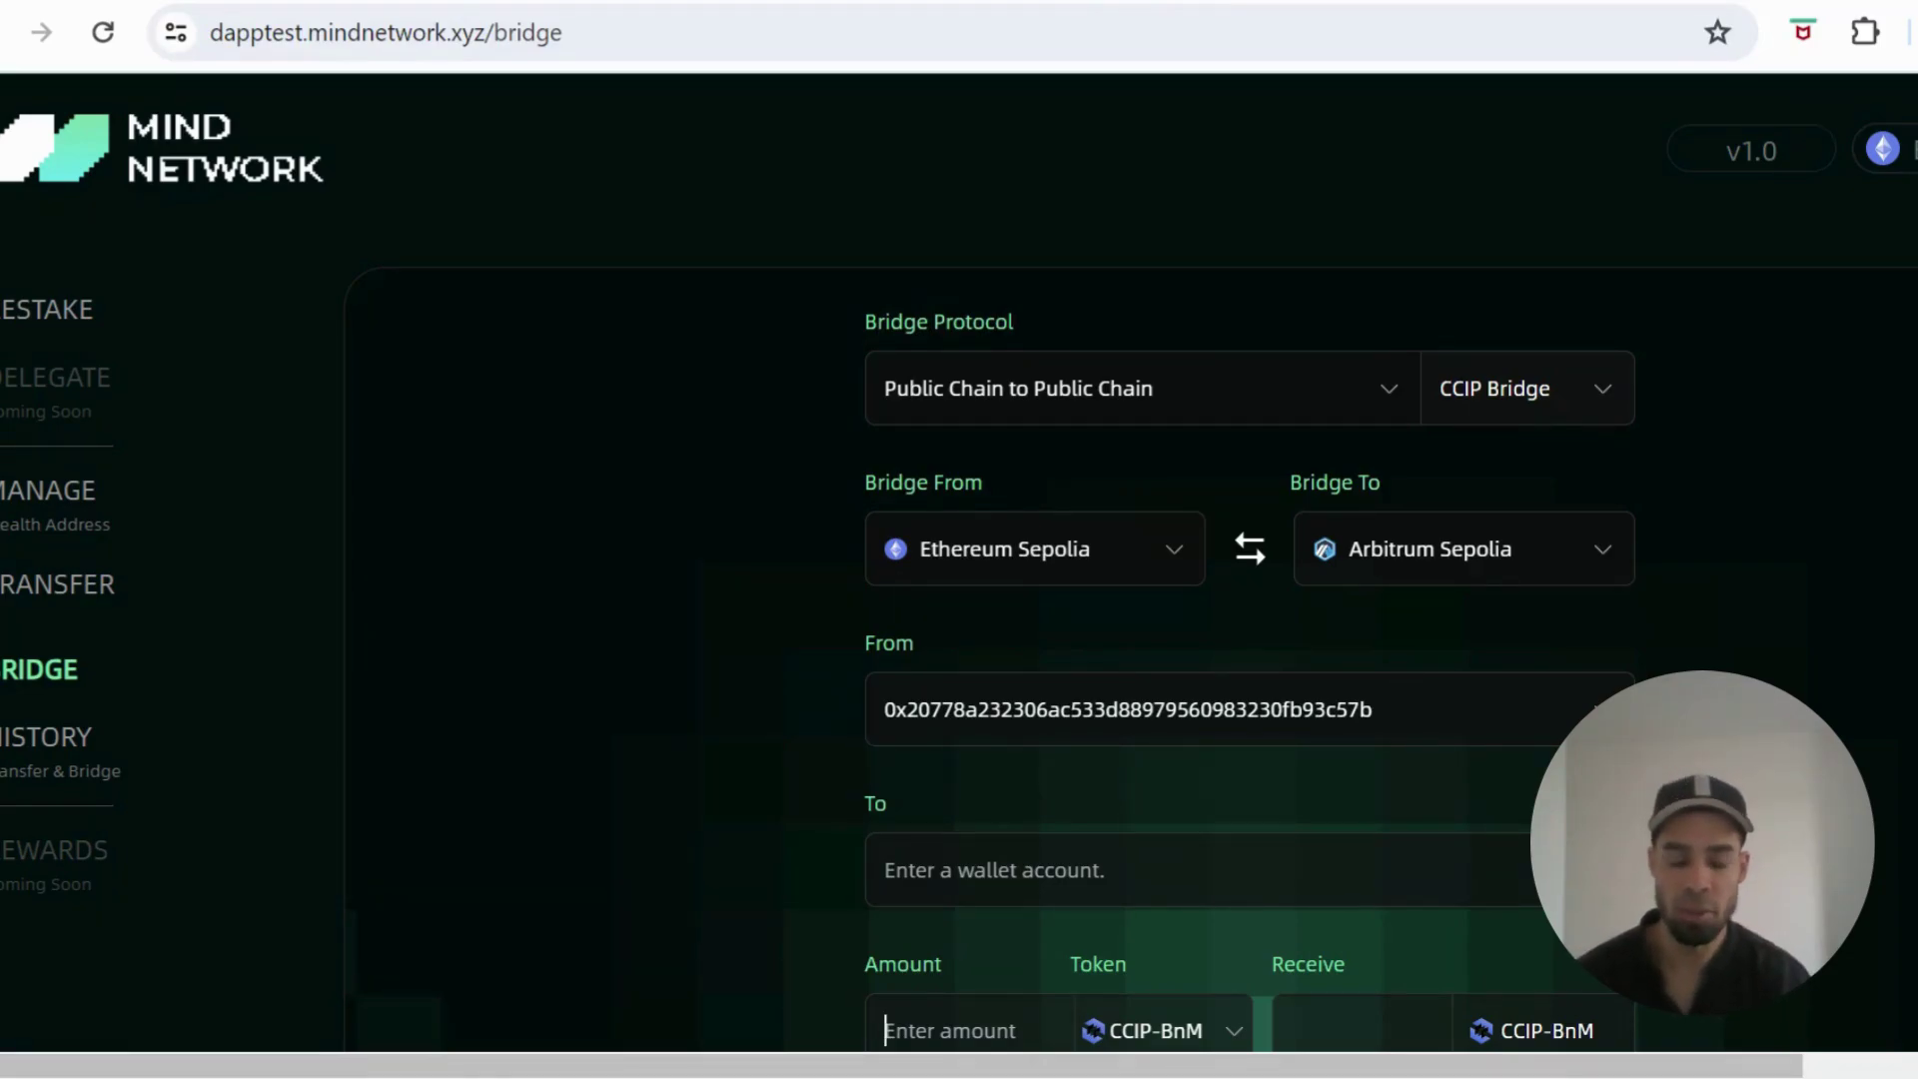
{"action": "left_click", "coordinate": [929, 1030]}
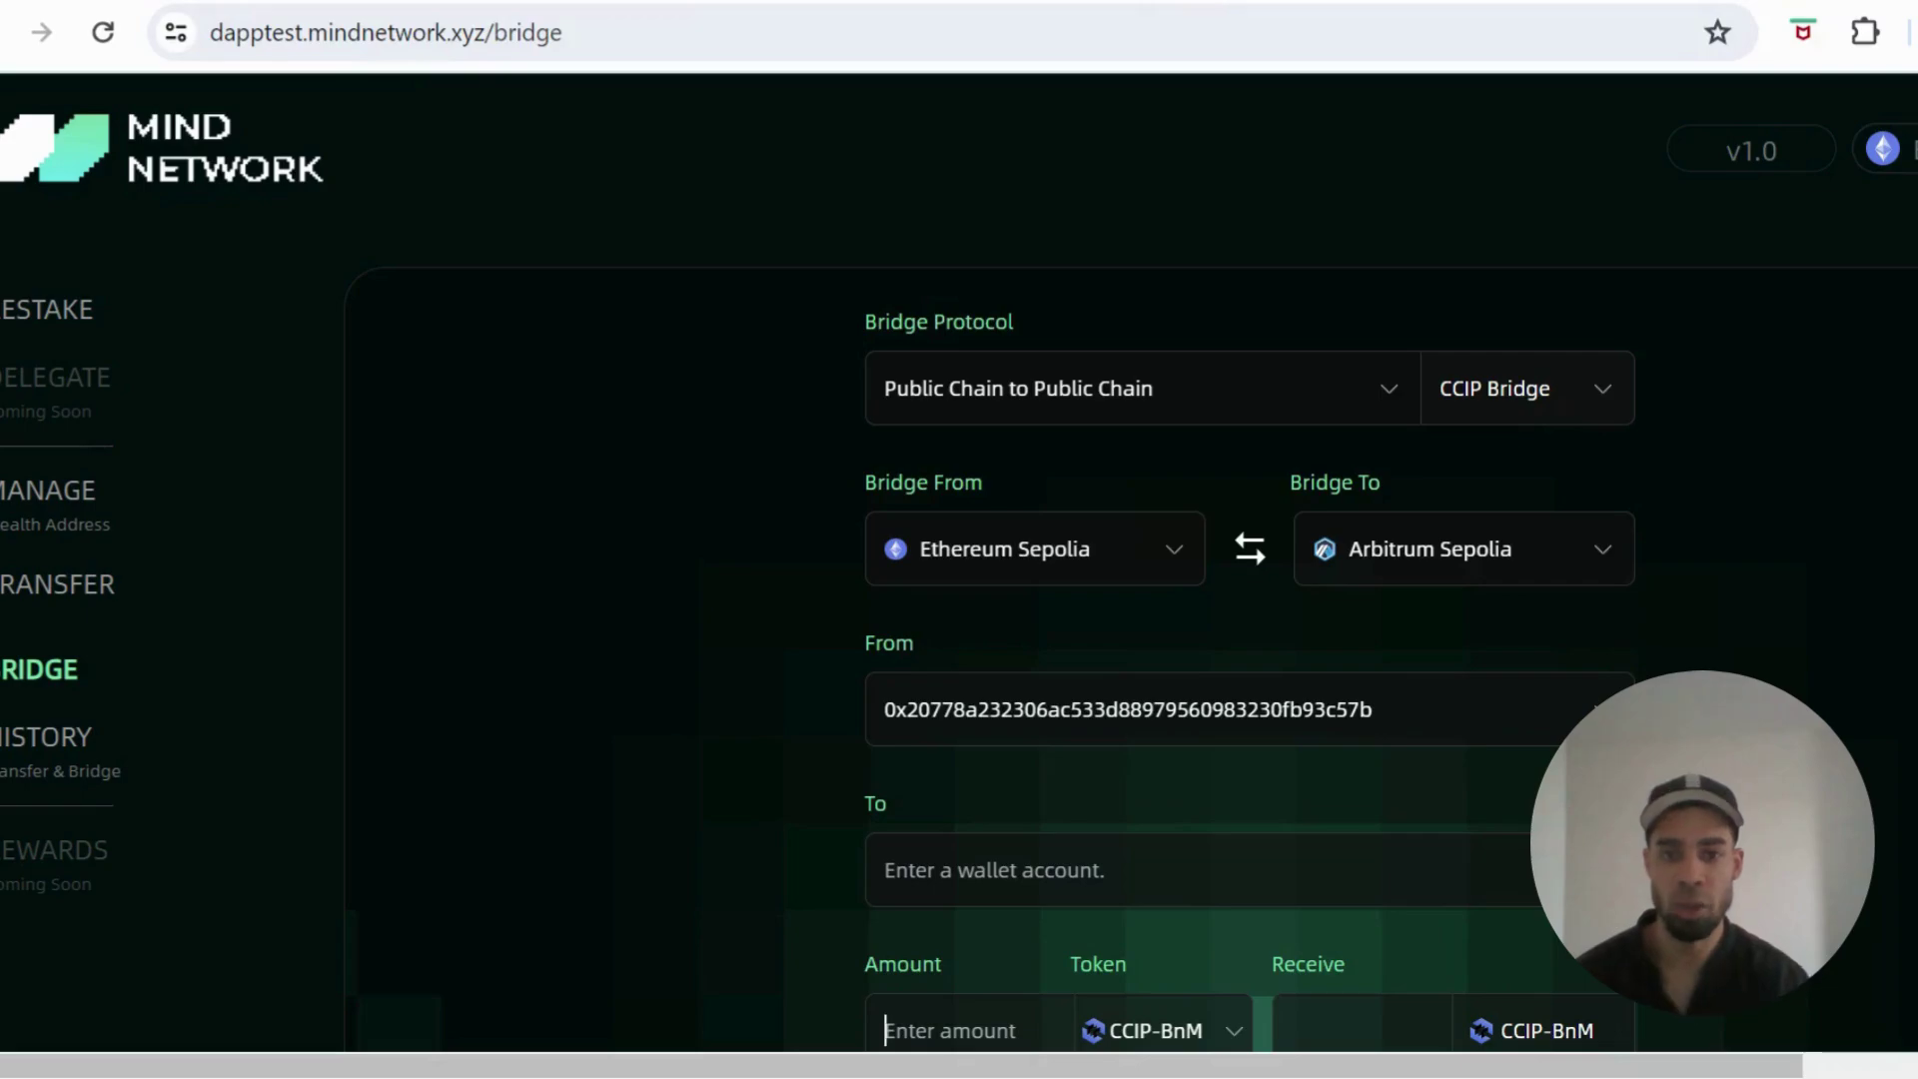